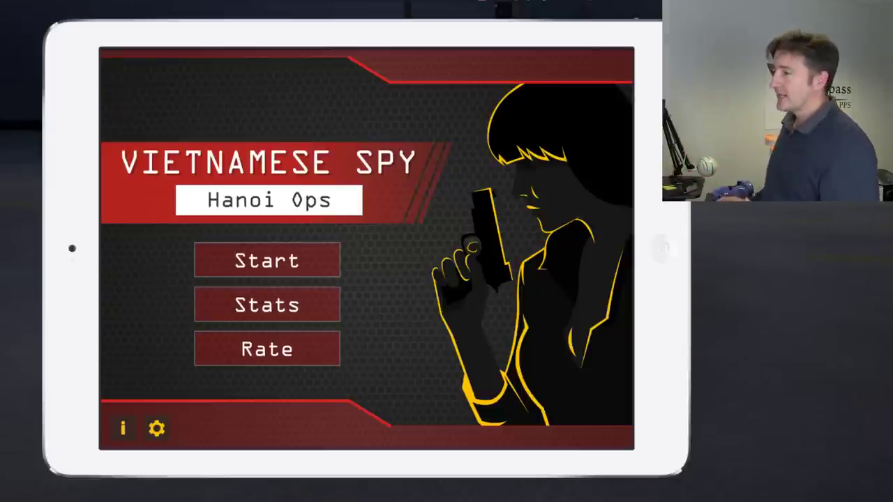
- Start a new game, pick the Numbers category and choose Dalat on the map
left_click(264, 262)
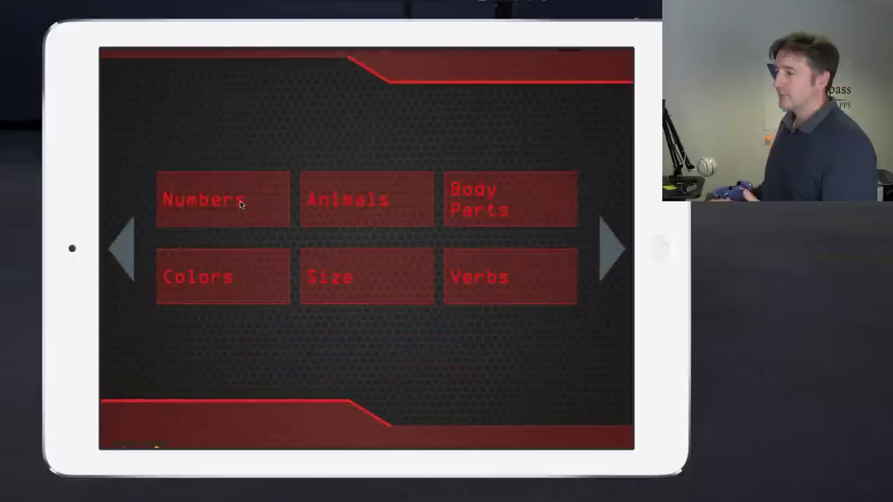
left_click(238, 203)
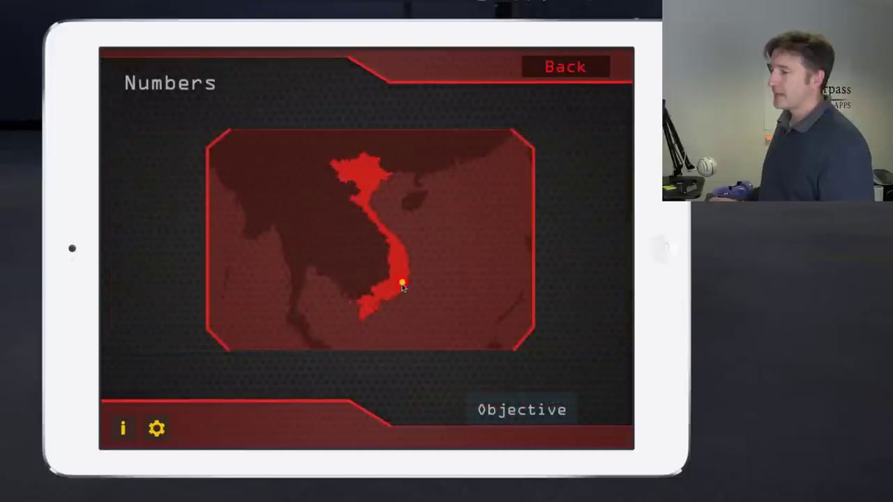
left_click(402, 285)
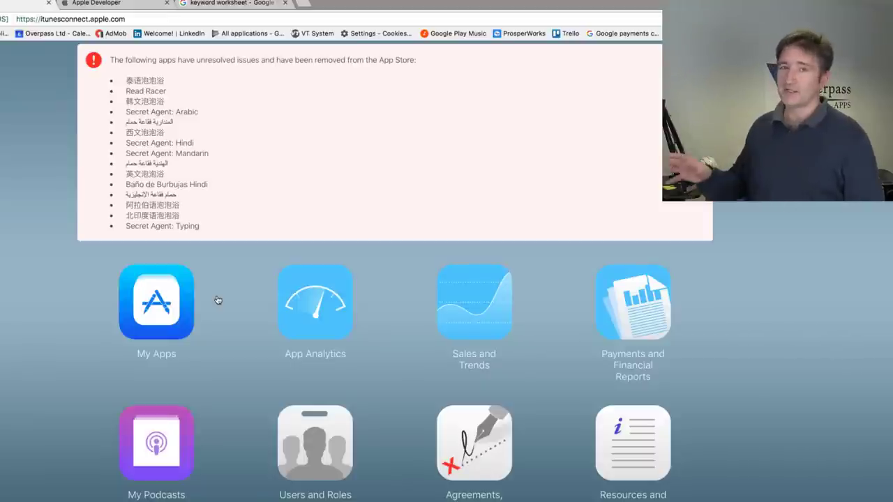
- Switch from iTunes Connect to the Apple Developer website tab
left_click(112, 4)
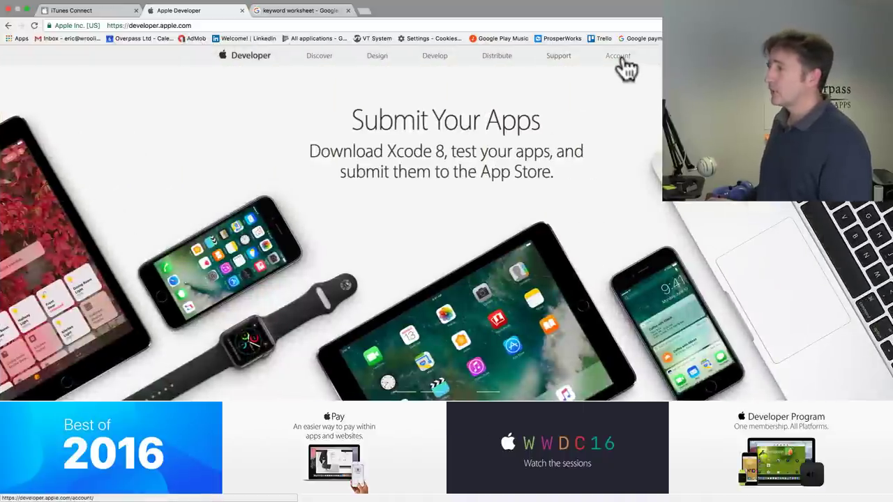
- Go to Account > Certificates, IDs & Profiles and list the Production certificates
left_click(622, 61)
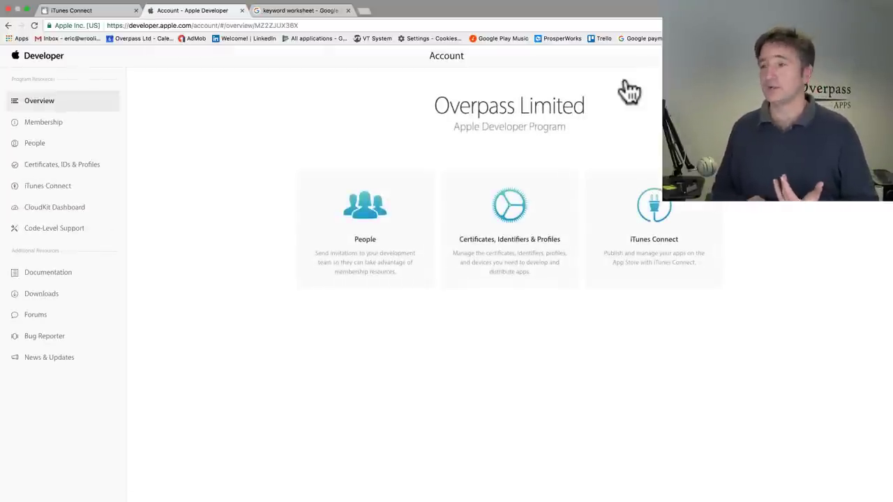
left_click(74, 172)
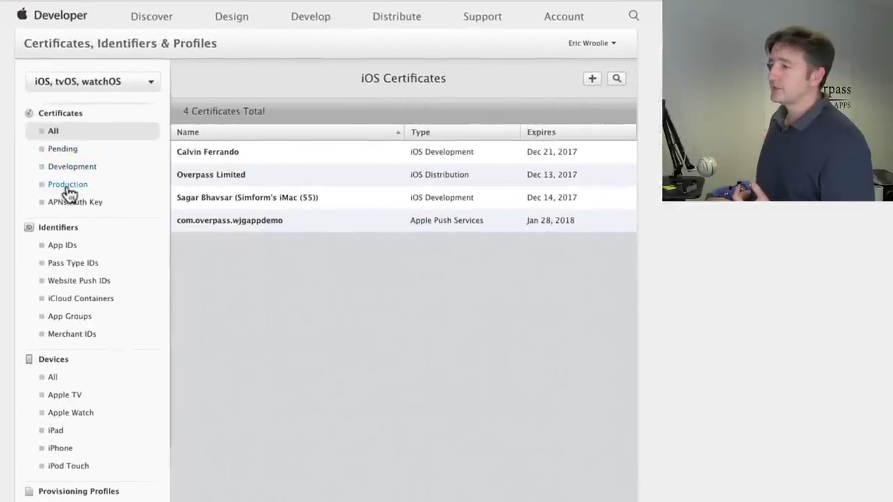
left_click(73, 189)
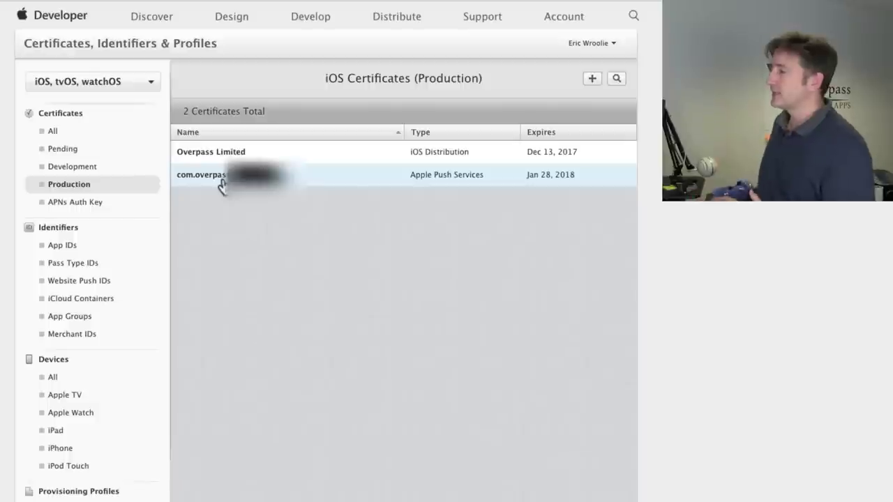
- Start a new iOS certificate, look over the certificate types, then show the App IDs list
left_click(591, 79)
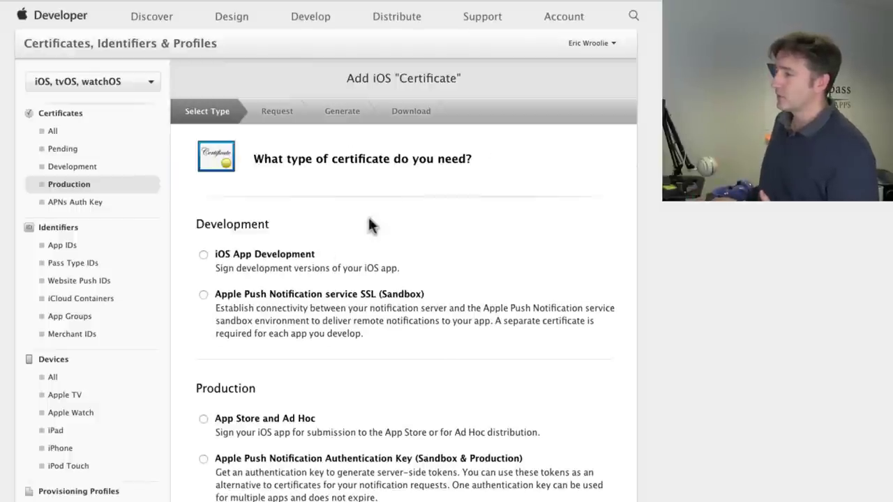
scroll(301, 286, "down", 2)
scroll(301, 286, "down", 4)
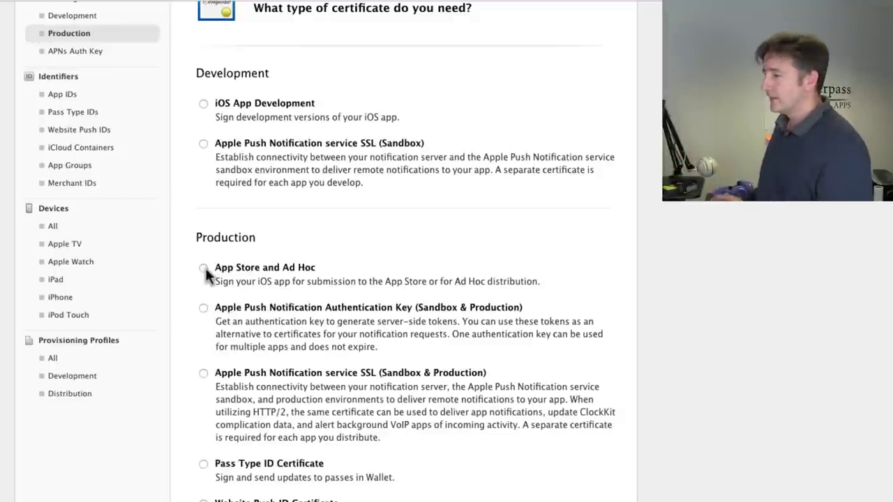
scroll(205, 273, "up", 5)
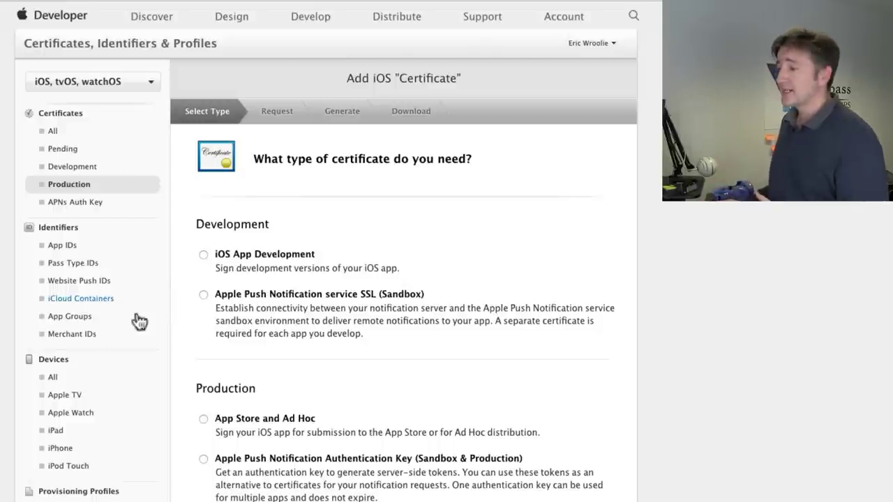
left_click(62, 245)
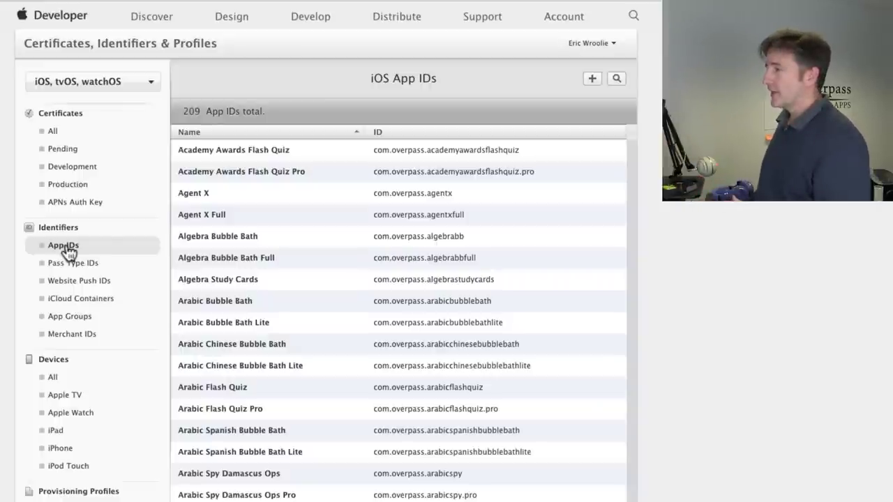
- Start a new App ID named Vietnamese Spy Free with bundle ID com.overpass.vietnamesespy
left_click(592, 81)
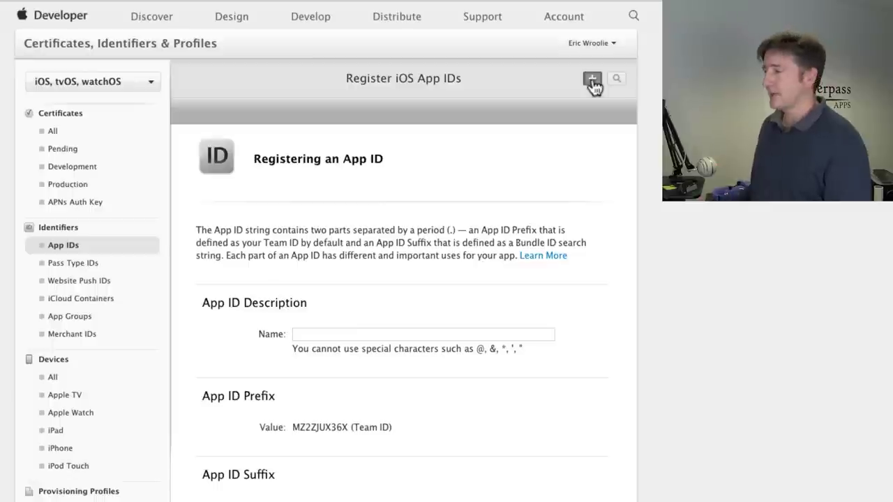
left_click(351, 332)
type("Vietnames ")
type("Spy ")
type("e")
type("Free")
scroll(350, 328, "down", 5)
left_click(327, 366)
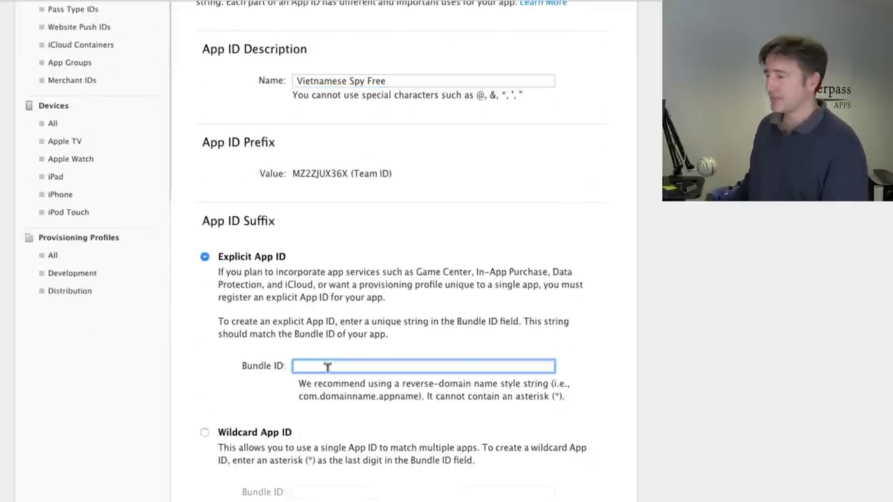
type("com.overpa")
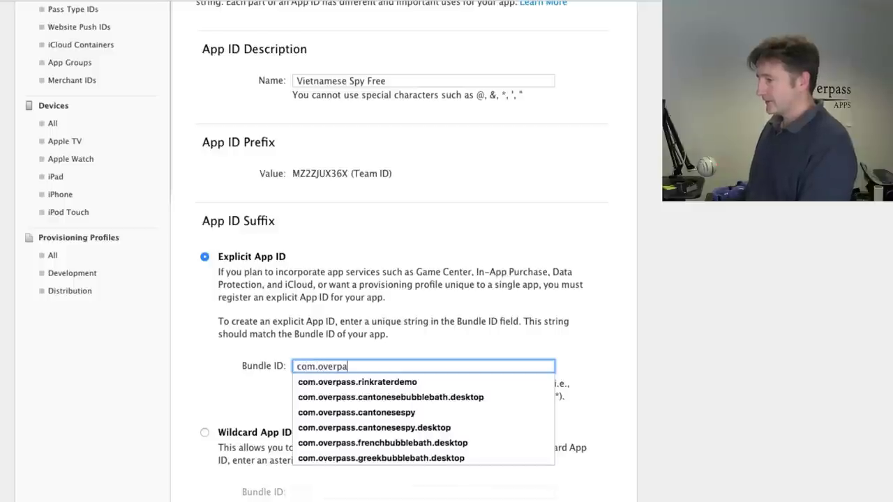
type("ss.vier")
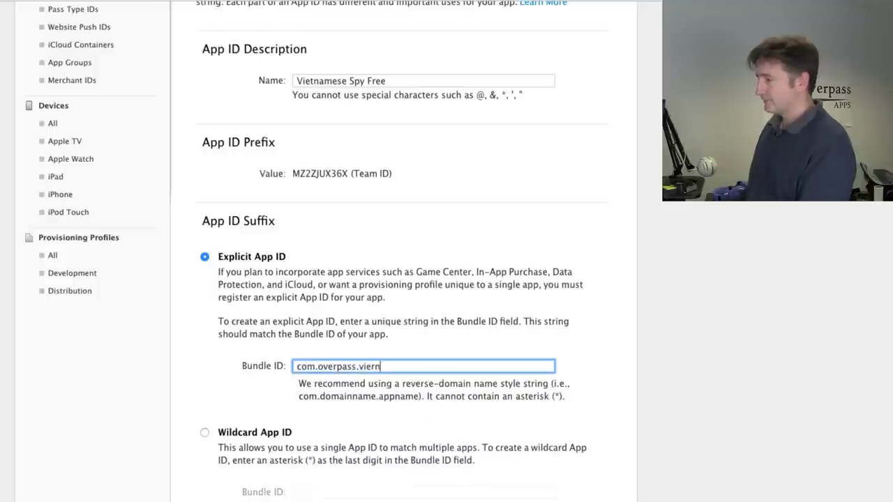
key("BackSpace")
type("tnamesespy")
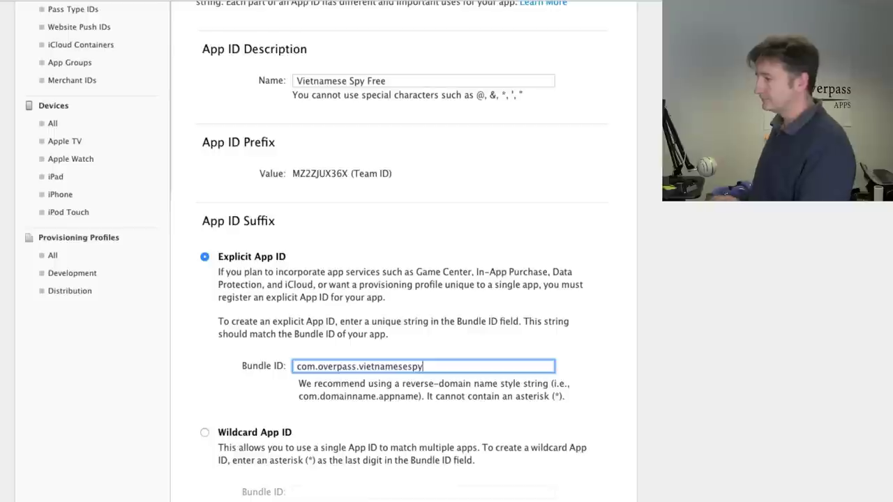
- Confirm the App ID details and register Vietnamese Spy Free
scroll(403, 279, "down", 4)
scroll(369, 388, "down", 5)
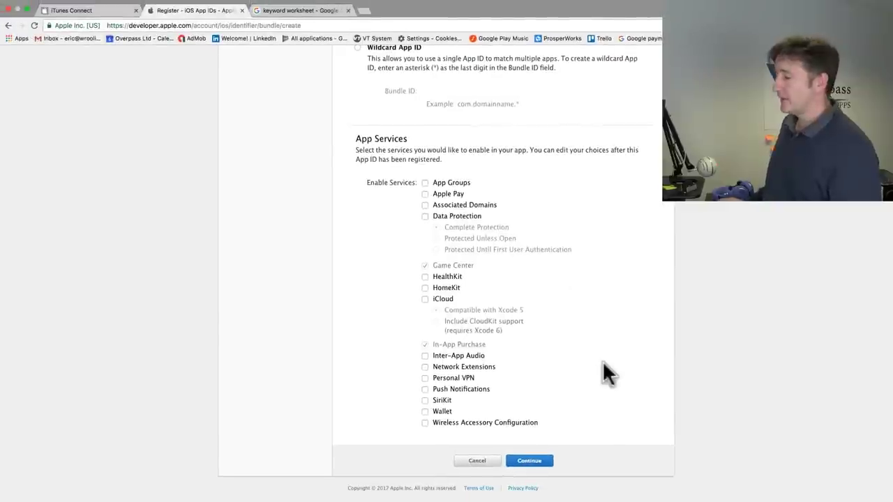
left_click(530, 462)
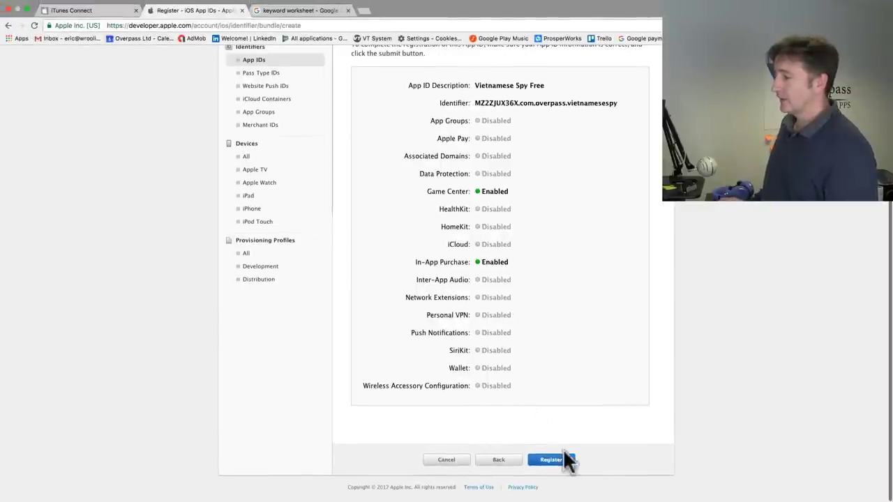
left_click(559, 461)
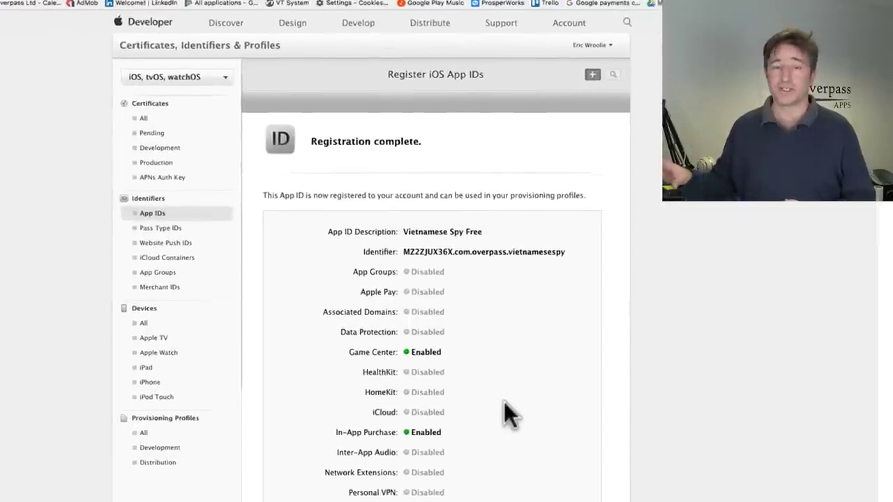
scroll(174, 422, "down", 2)
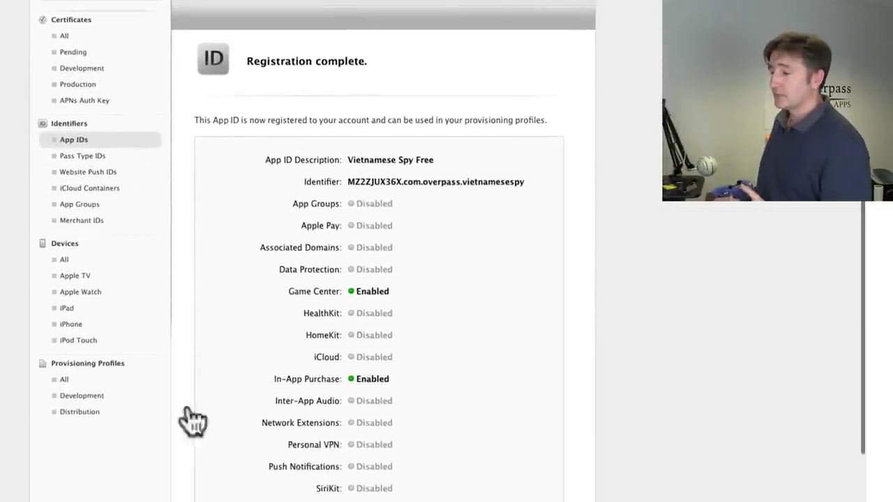
- Show the distribution provisioning profiles list and start adding a new profile
left_click(81, 406)
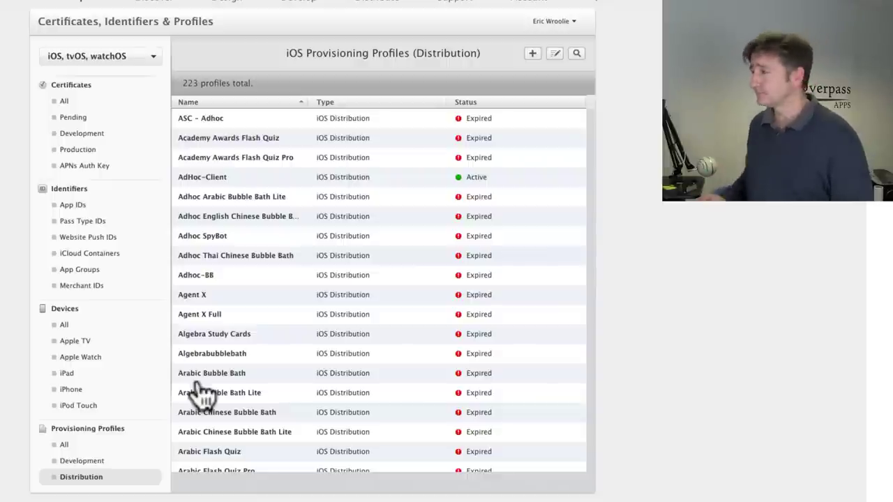
scroll(259, 249, "down", 8)
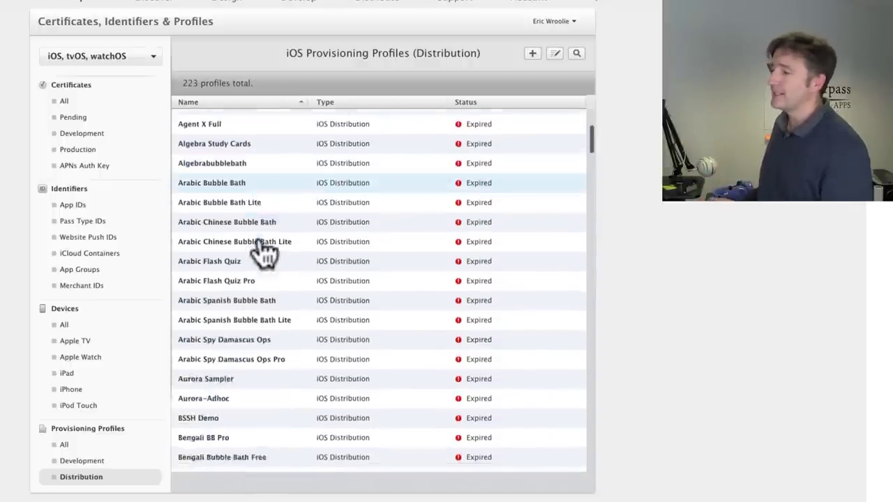
scroll(265, 252, "down", 20)
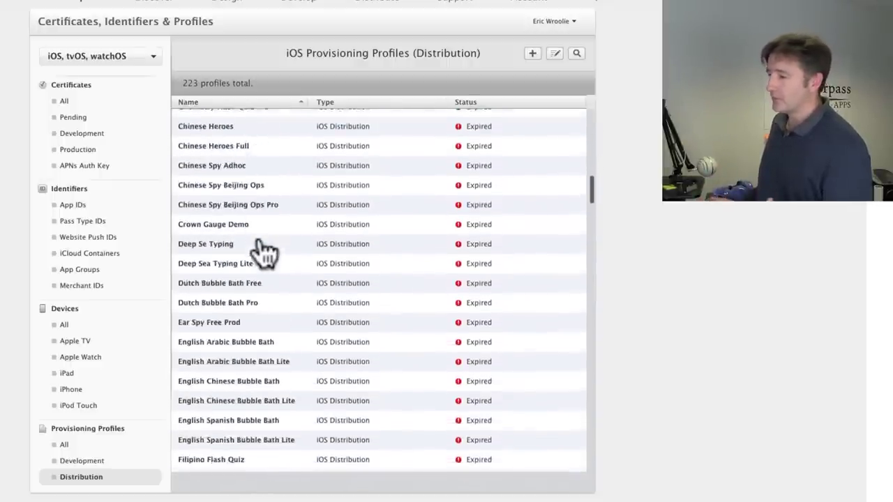
scroll(265, 253, "up", 20)
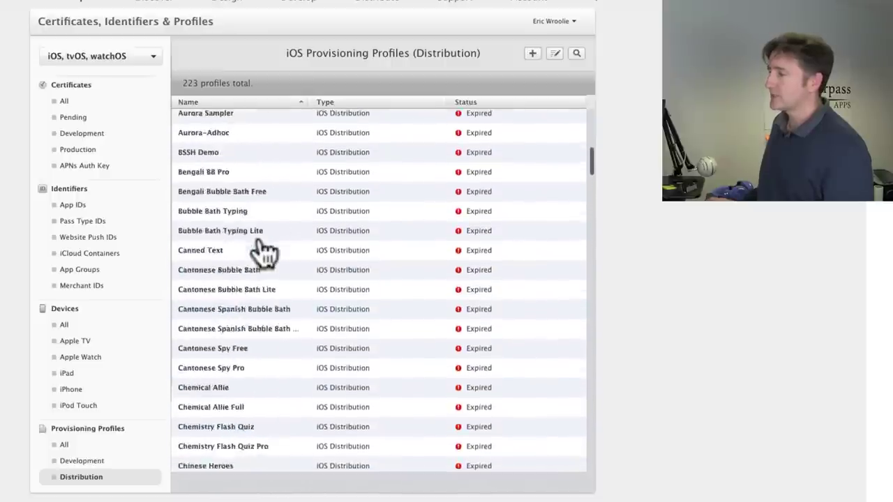
scroll(265, 252, "up", 5)
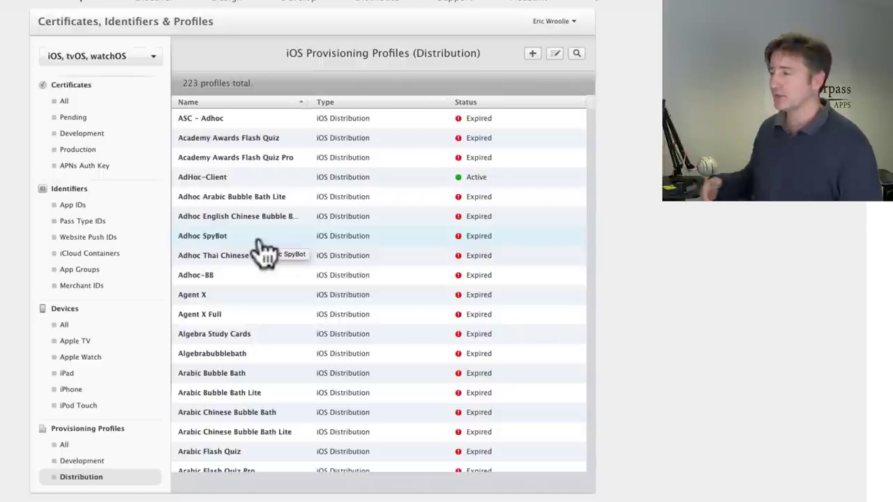
left_click(532, 53)
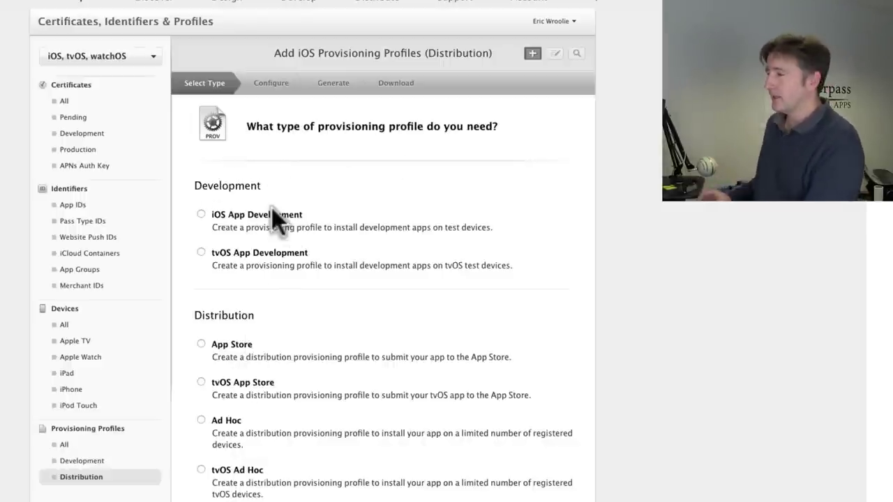
- Choose an App Store profile for the Vietnamese Spy Free App ID with the Overpass Limited certificate
scroll(271, 208, "down", 2)
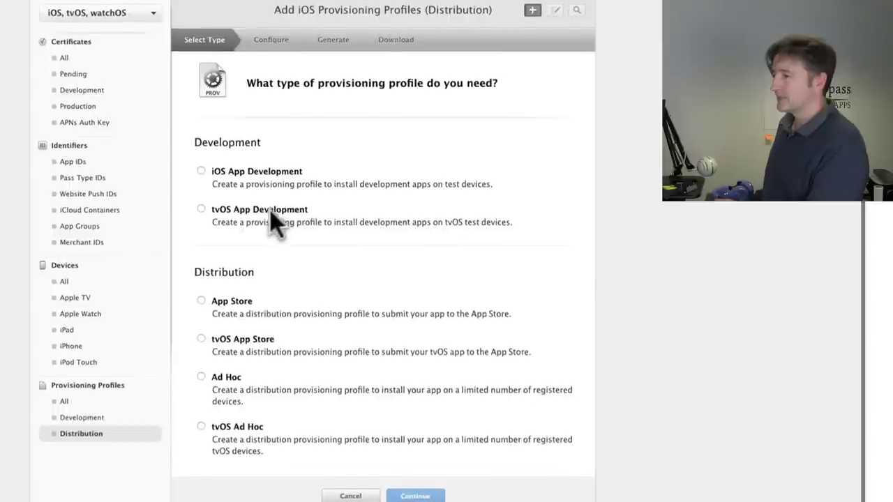
left_click(201, 302)
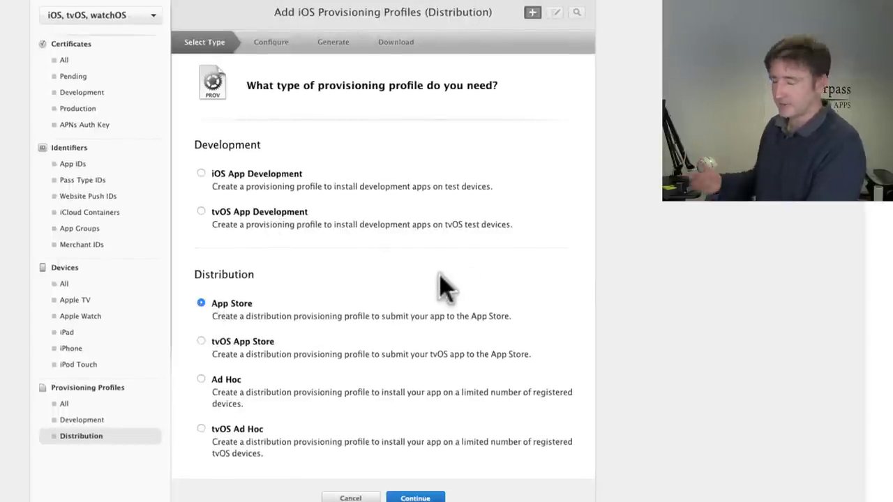
left_click(415, 498)
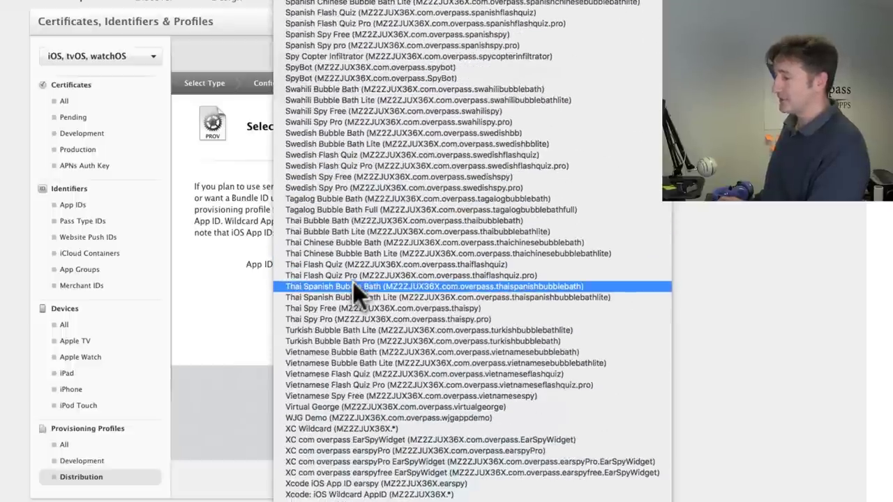
left_click(365, 395)
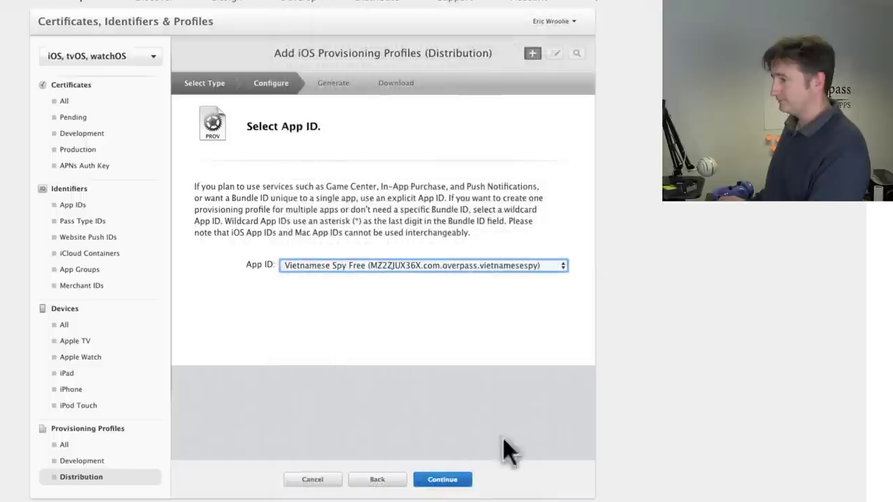
left_click(450, 479)
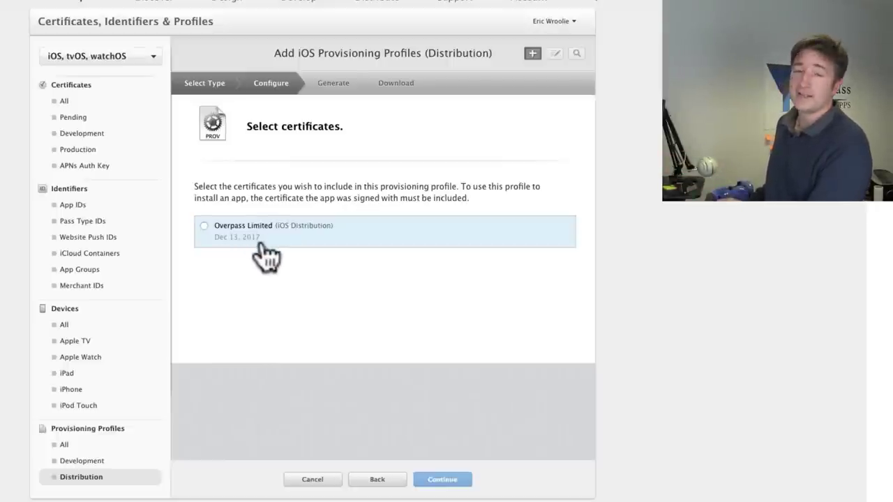
left_click(205, 225)
left_click(436, 480)
- Name the profile Vietnamese Spy Free, generate and download it, then finish
left_click(317, 208)
type("Vietnamese Spy Free")
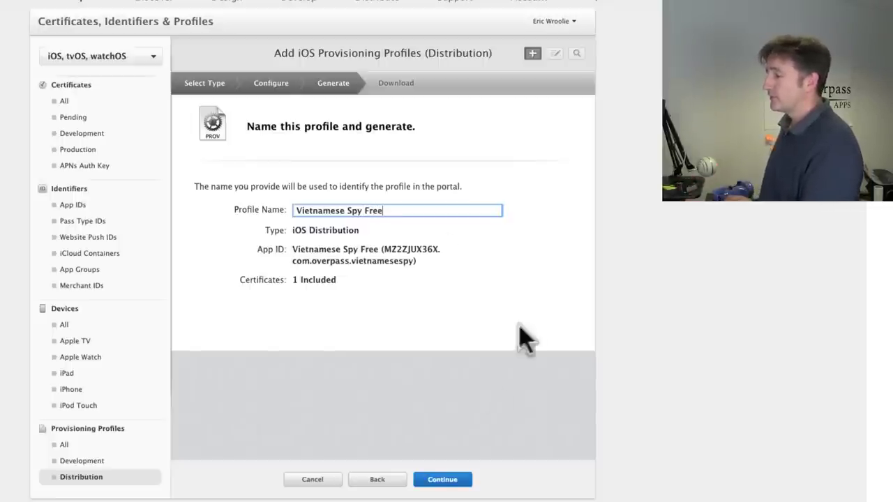
left_click(444, 480)
left_click(395, 304)
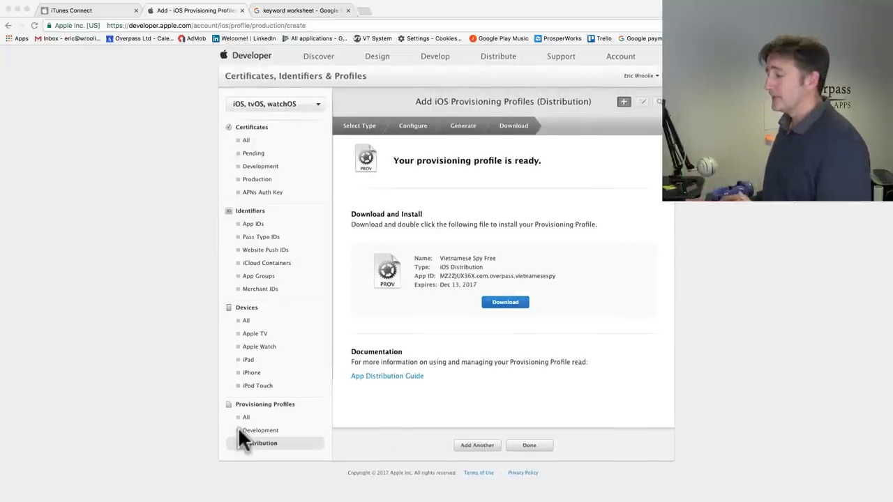
left_click(530, 449)
left_click(529, 447)
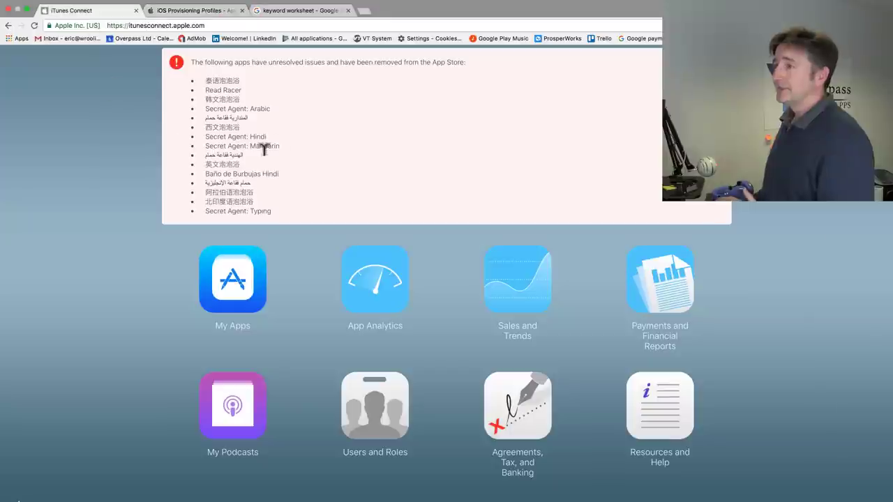
- Back in iTunes Connect, open My Apps to view existing apps and their statuses
scroll(233, 163, "up", 2)
scroll(232, 163, "up", 1)
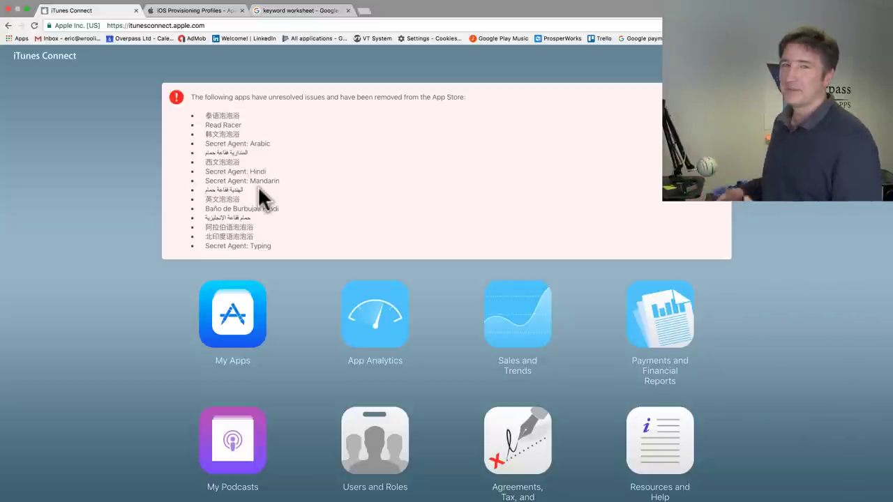
scroll(257, 186, "down", 2)
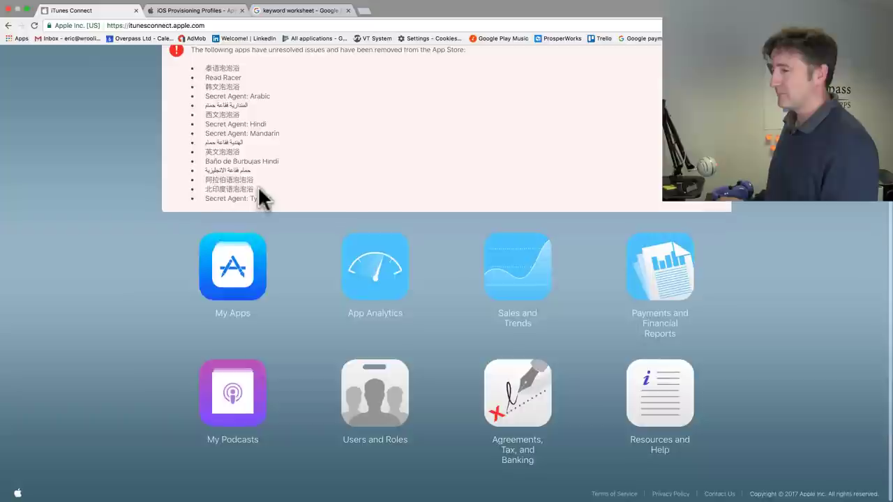
left_click(235, 293)
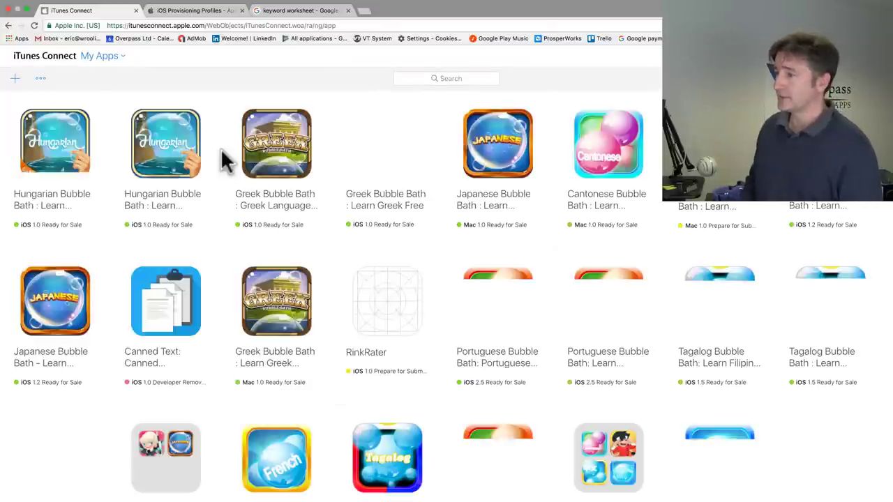
scroll(70, 69, "down", 2)
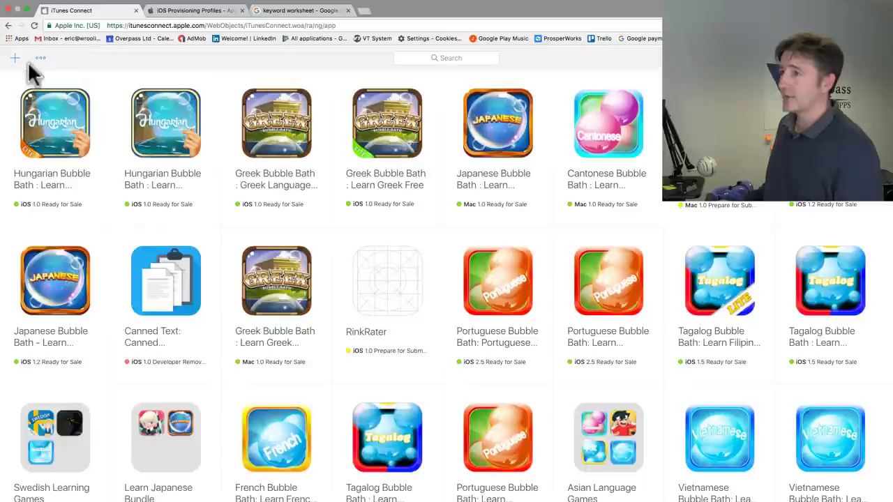
scroll(21, 77, "up", 1)
- Start a new iOS app named Vietnamese Spy : Learn Vietnamese with English (U.S.) language
left_click(16, 71)
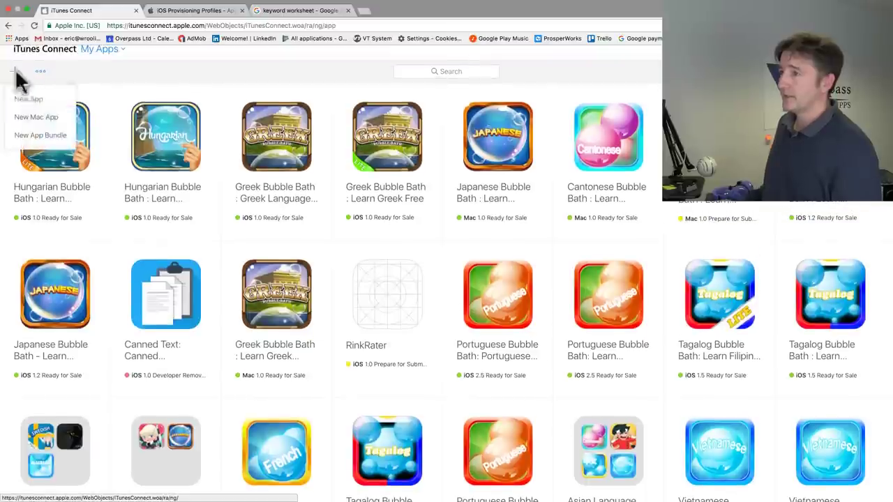
left_click(54, 105)
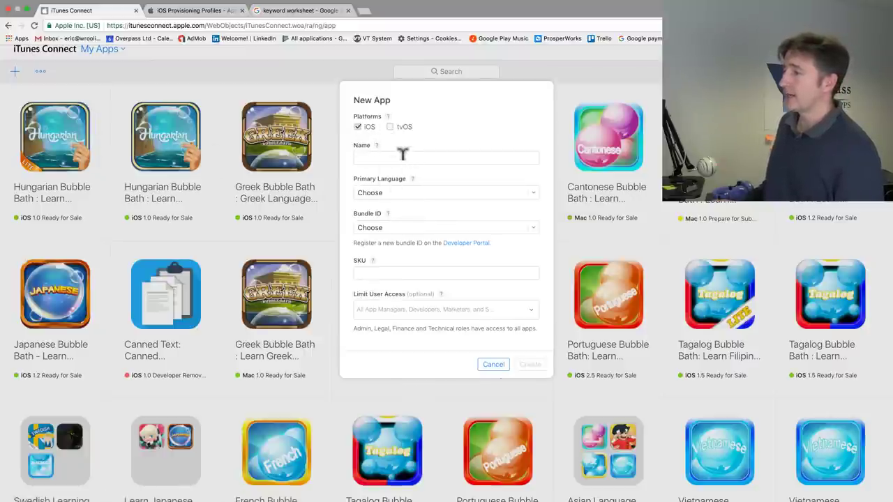
left_click(402, 157)
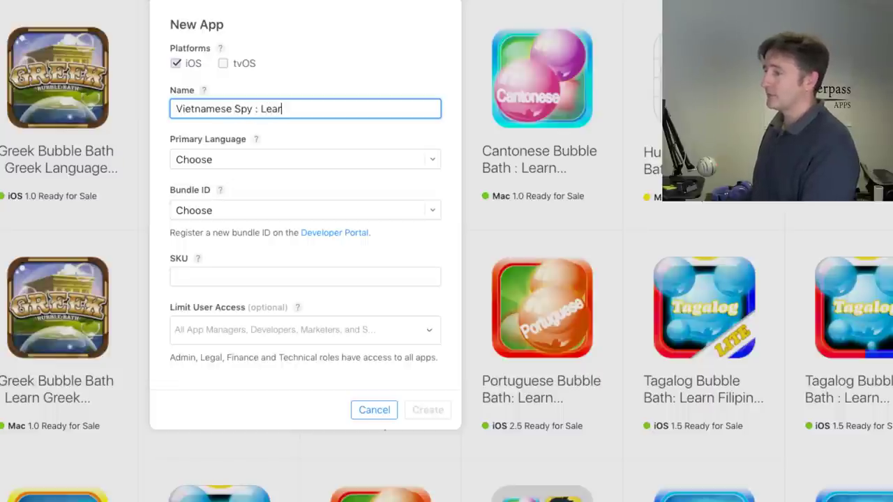
type("mes")
type("etnamese")
left_click(244, 162)
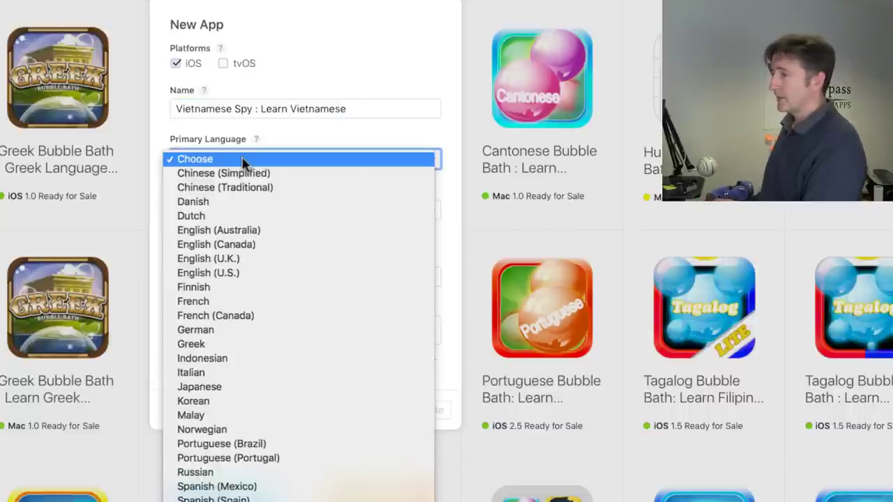
left_click(253, 273)
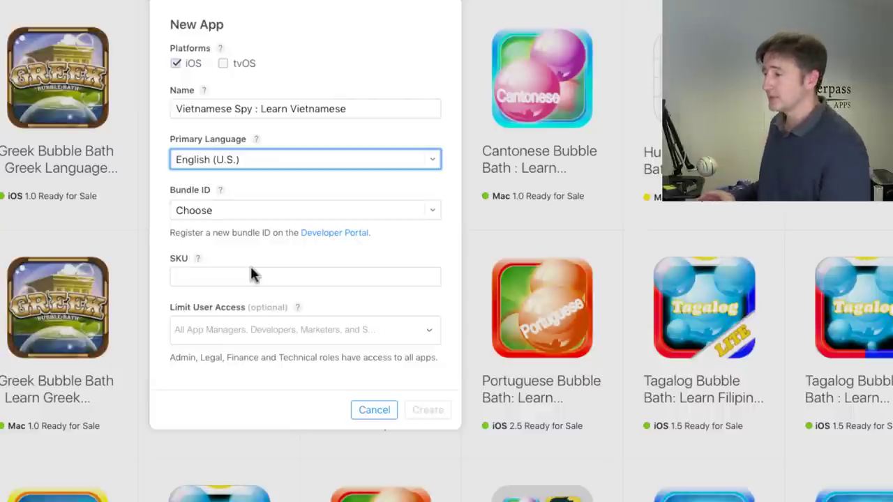
- Choose the Vietnamese Spy Free bundle ID, enter SKU com.overpass.vietnamesespy, and create the app
left_click(251, 272)
left_click(253, 210)
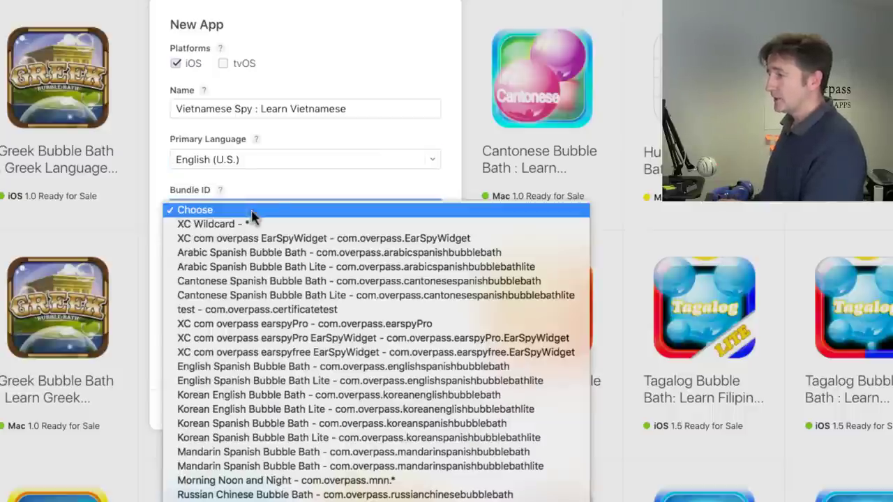
scroll(299, 295, "down", 3)
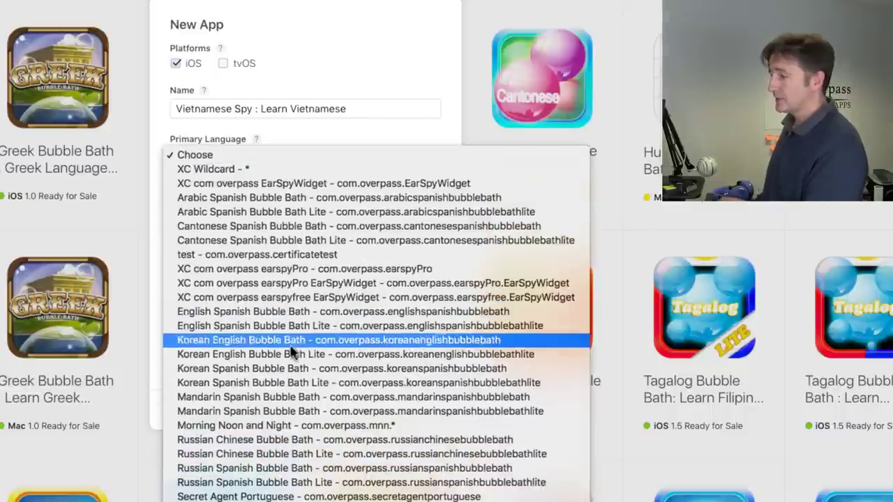
left_click(328, 499)
left_click(325, 267)
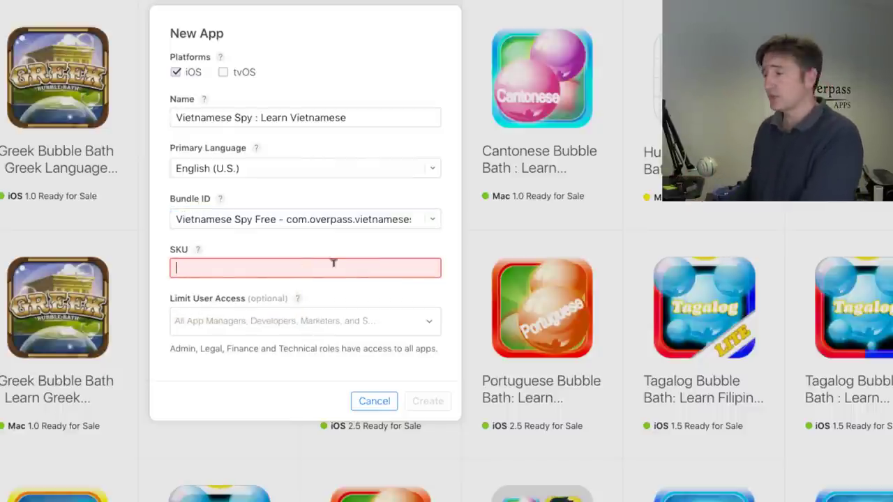
type("com.overpass.v")
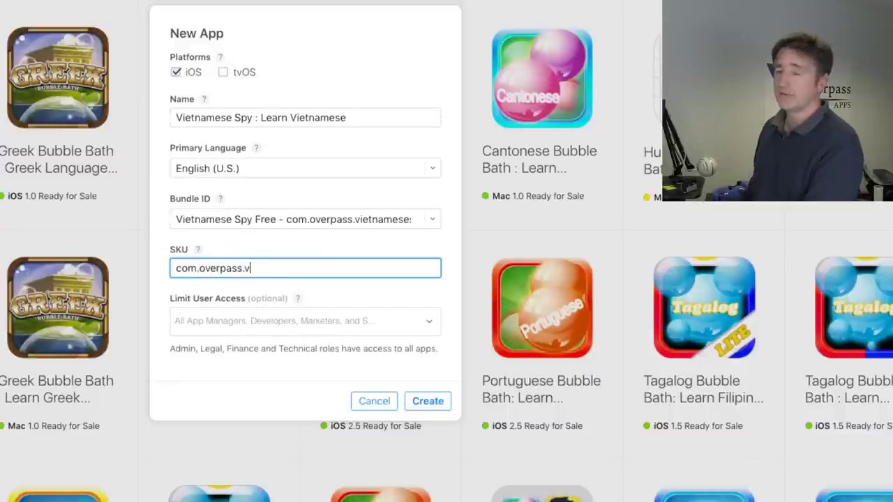
type("ietnamese")
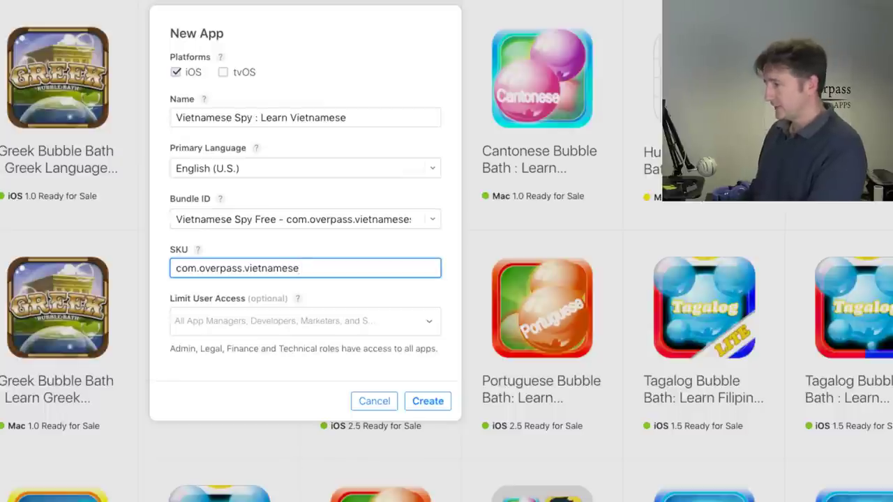
type("spy")
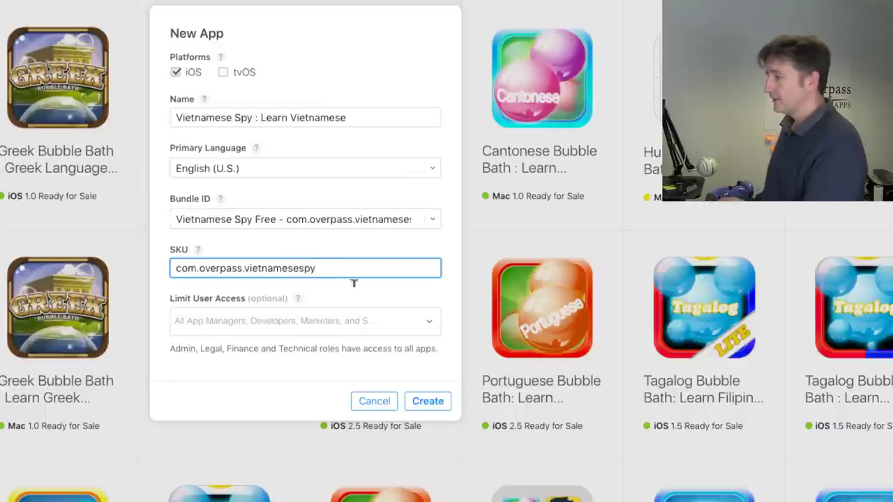
left_click(425, 401)
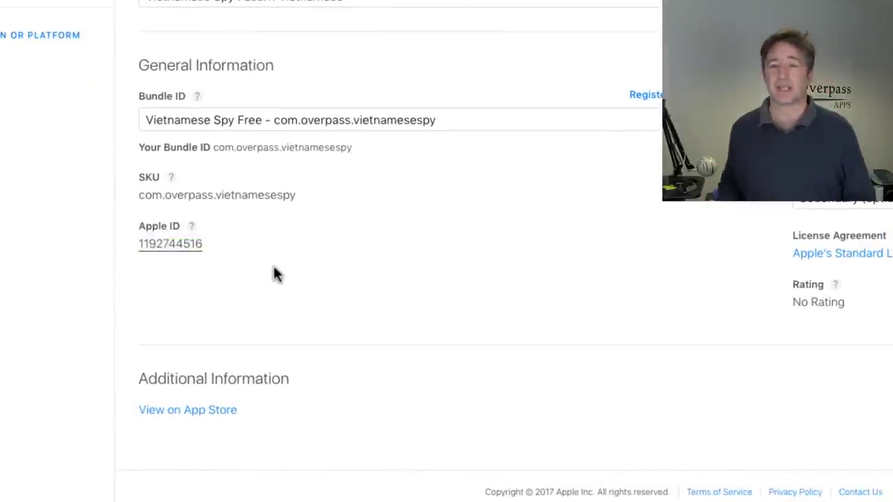
- Select the new app's Apple ID number on the App Information page
double_click(168, 250)
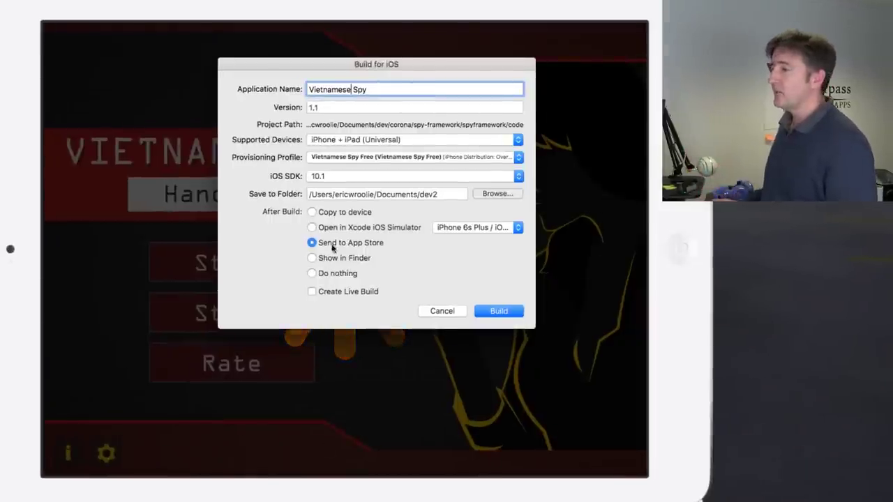
- Build Vietnamese Spy with the Vietnamese Spy Free profile and Send to App Store selected
left_click(428, 156)
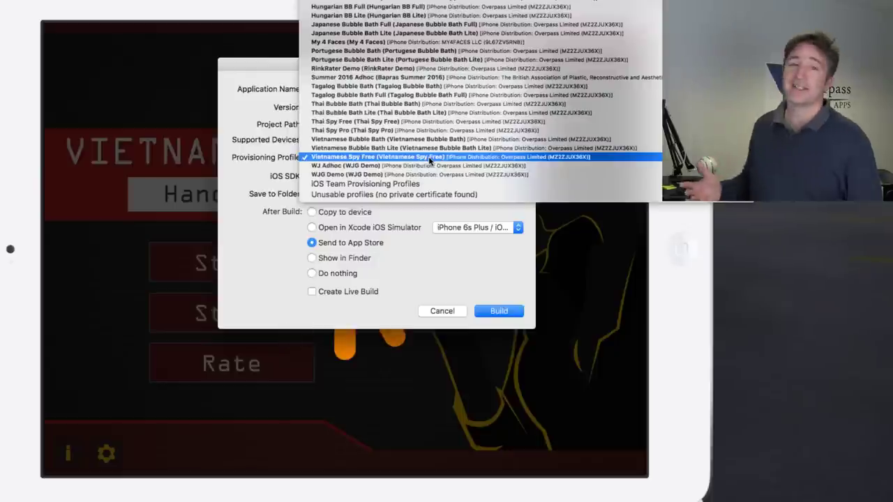
scroll(428, 156, "up", 5)
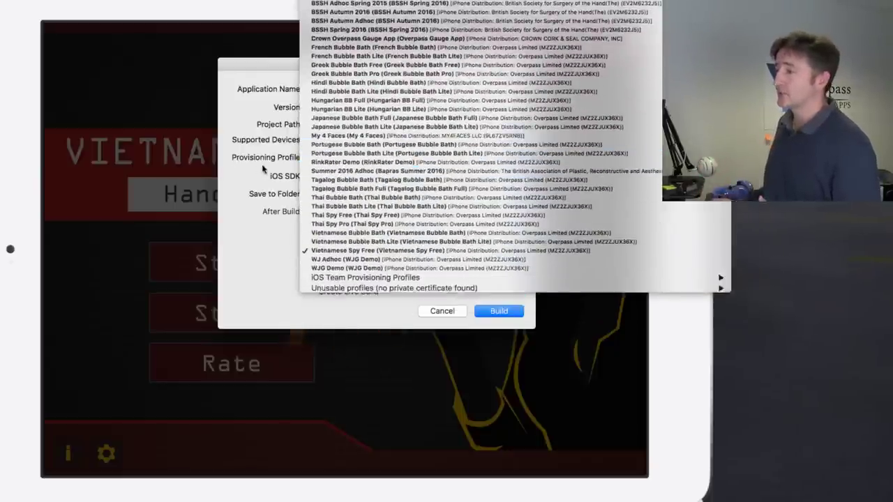
left_click(446, 252)
left_click(500, 311)
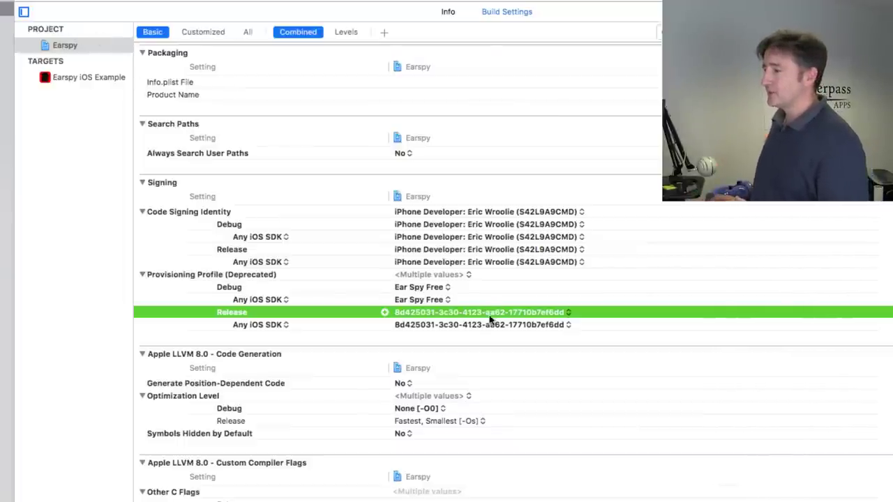
- Review the Release provisioning profile in Xcode Build Settings without changing it, then switch to Application Loader
left_click(492, 313)
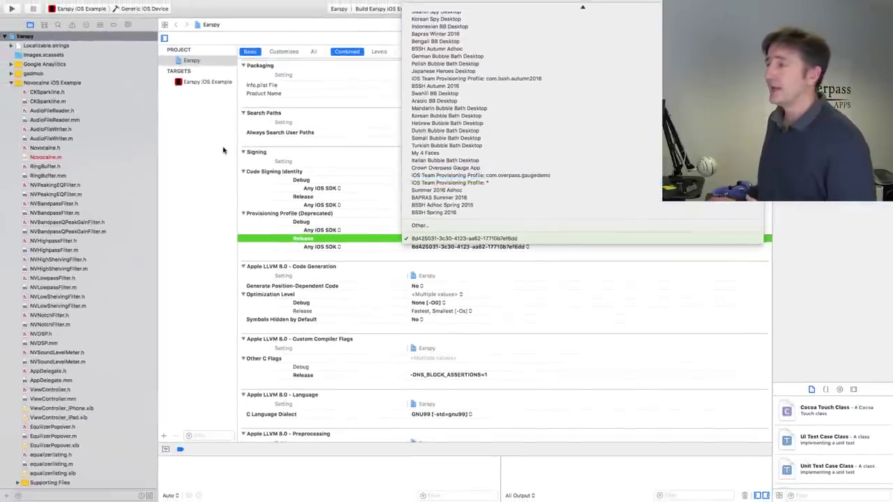
left_click(223, 150)
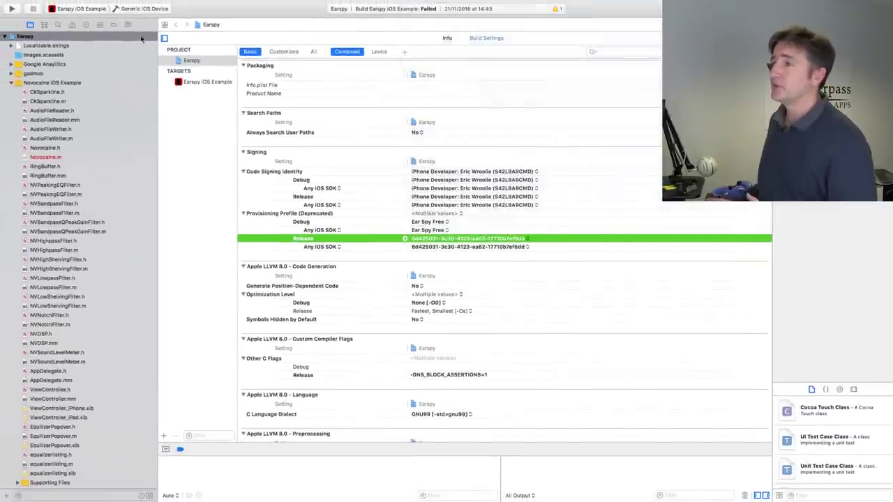
mouse_move(195, 3)
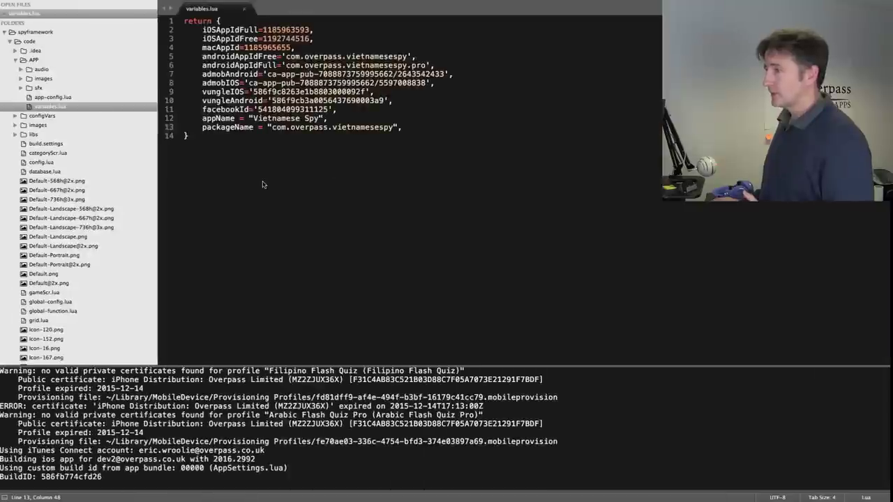
key("ctrl+Right")
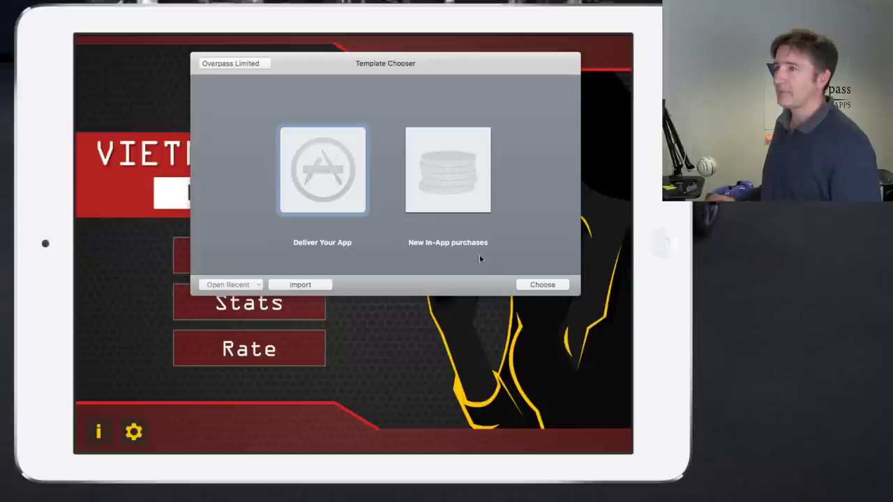
- Deliver Vietnamese Spy.ipa through Application Loader and close the Thank You confirmation
left_click(542, 285)
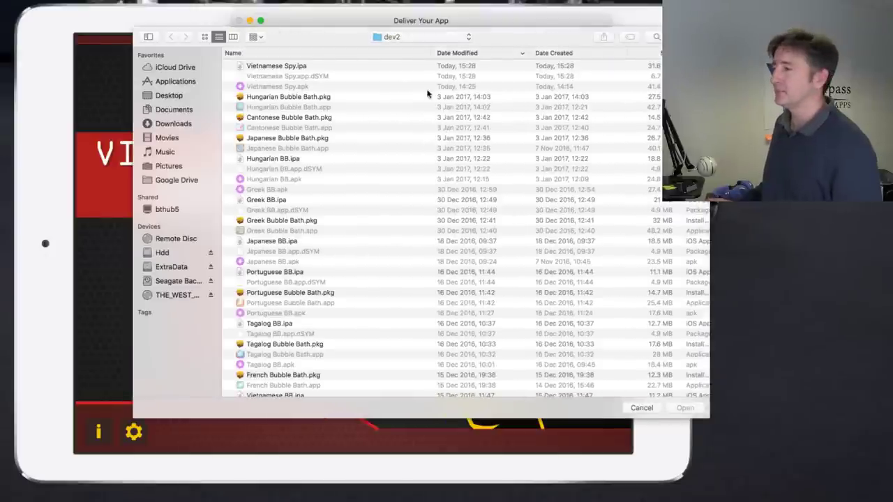
double_click(290, 67)
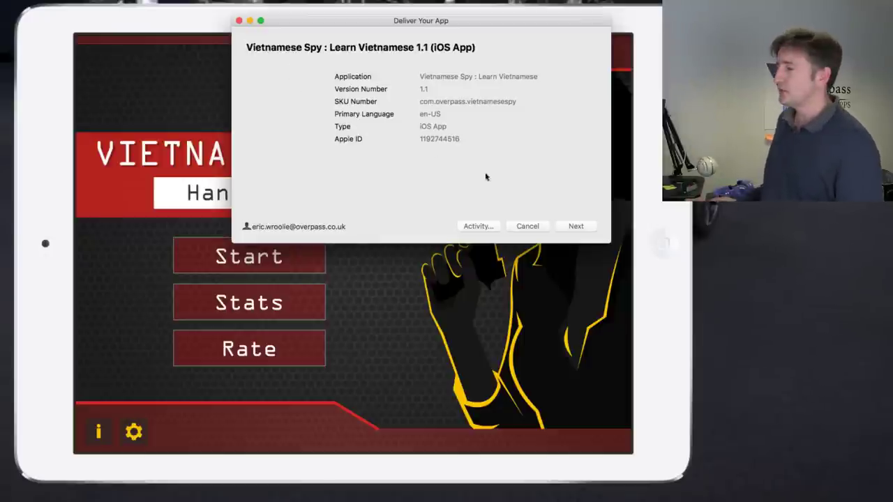
left_click(574, 226)
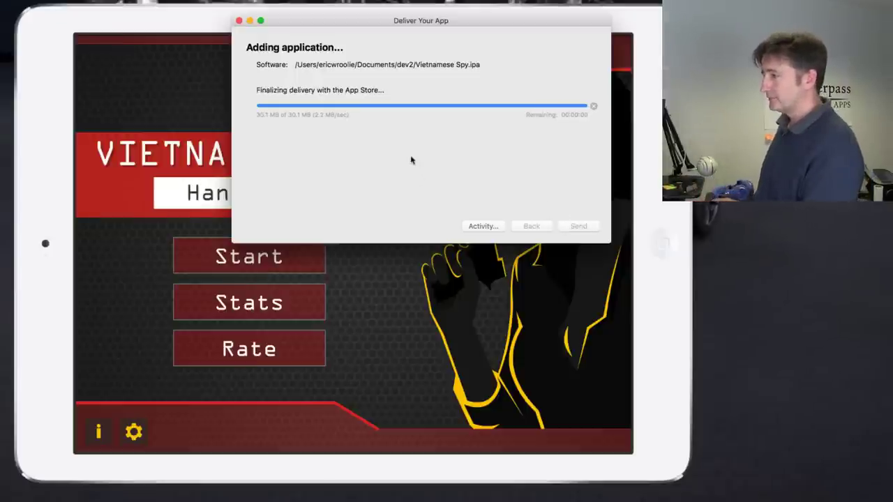
left_click(579, 226)
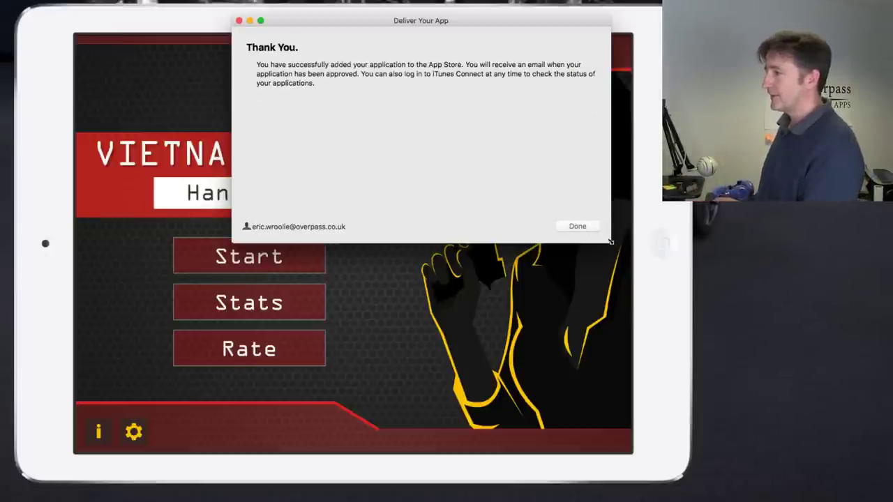
left_click(578, 226)
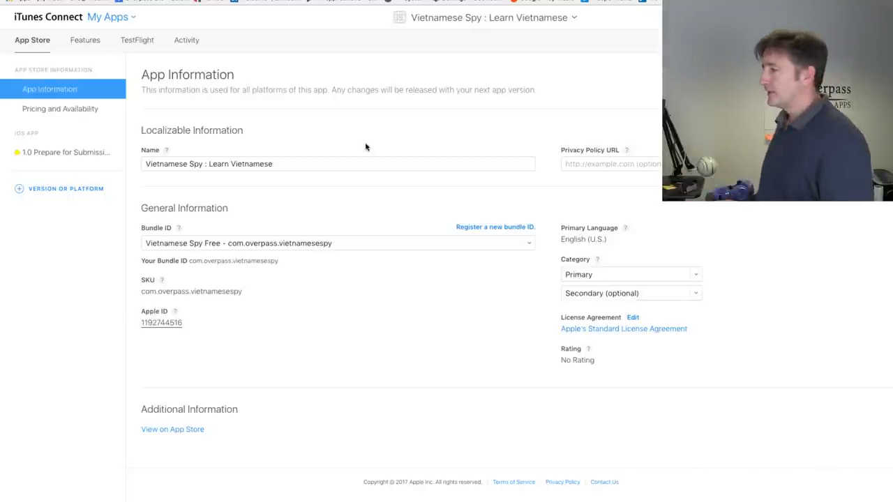
left_click(608, 159)
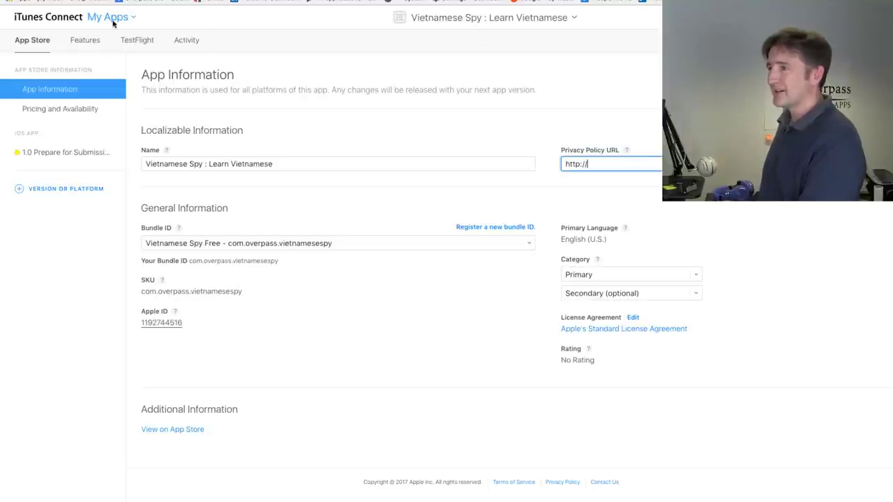
right_click(29, 43)
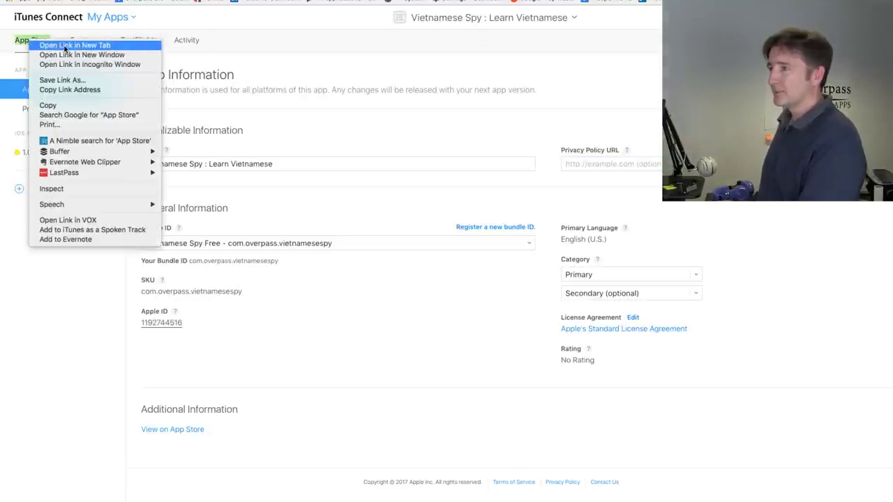
left_click(63, 41)
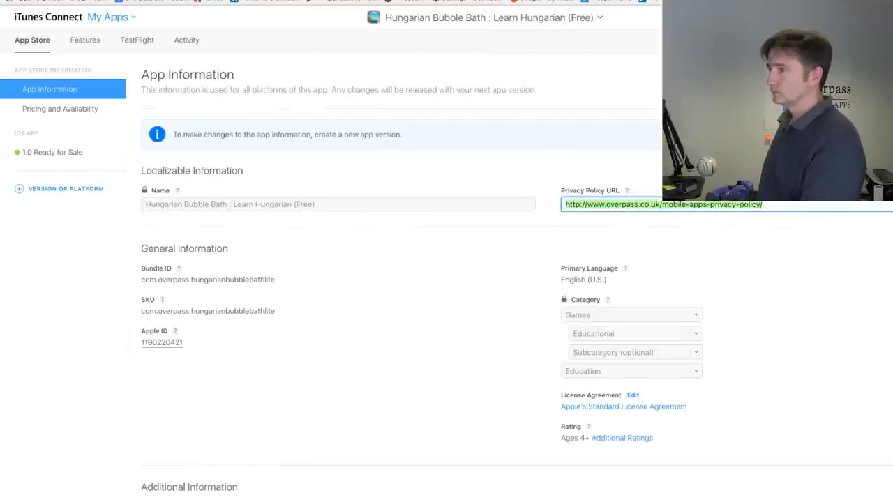
left_click(630, 163)
type("http://")
key("super+v")
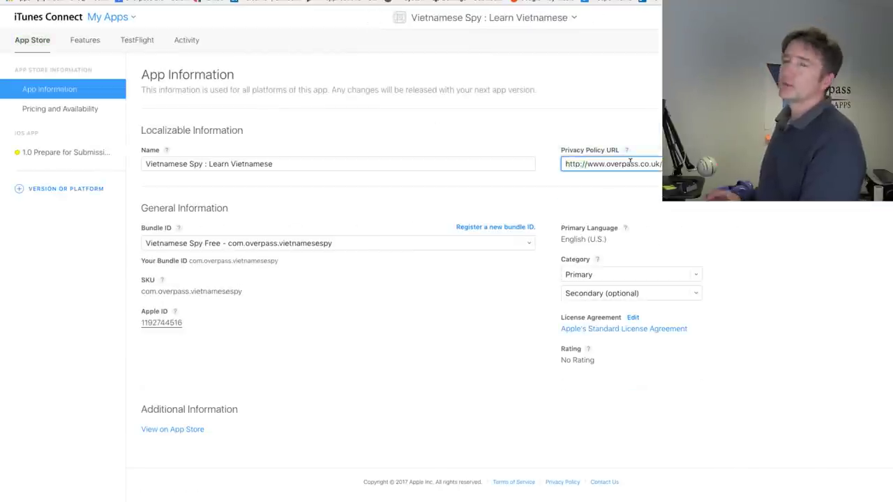
- Set primary category Education, secondary Games with subcategory Educational, and save
left_click(614, 274)
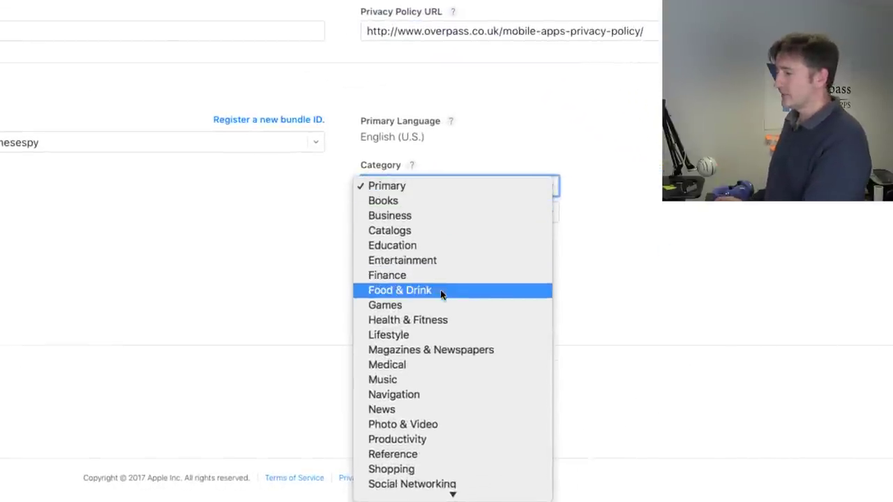
left_click(388, 245)
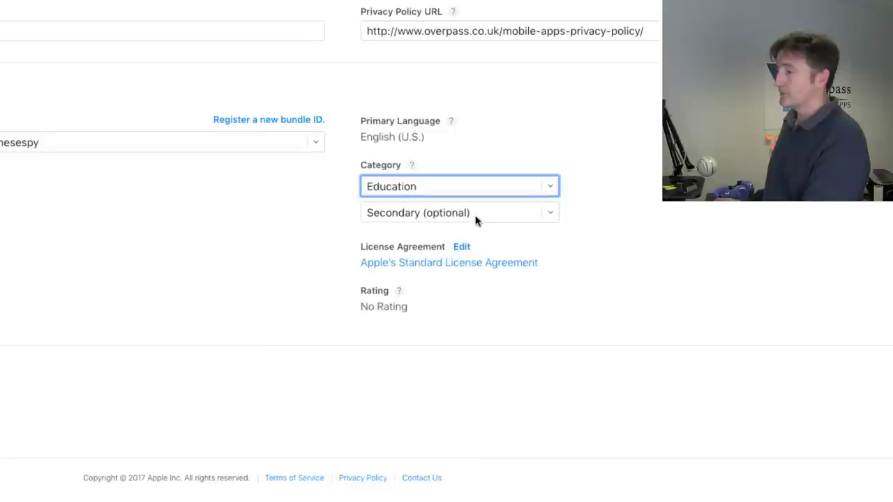
left_click(477, 216)
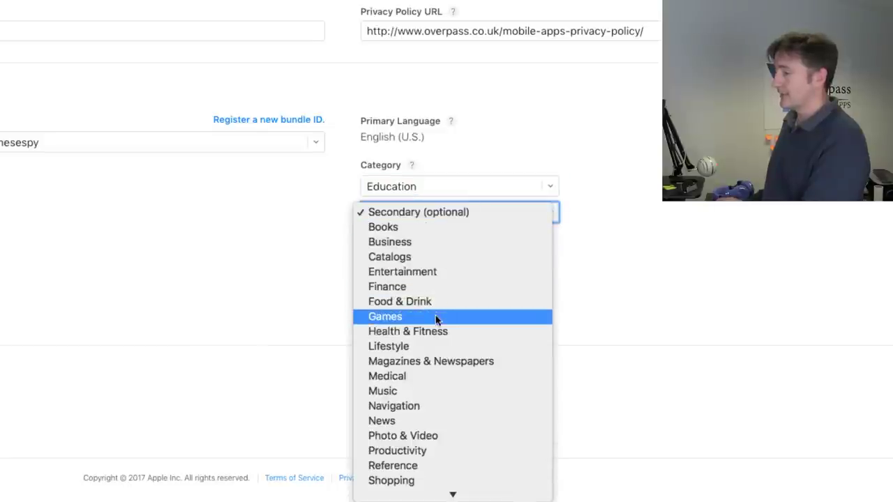
left_click(436, 317)
left_click(464, 237)
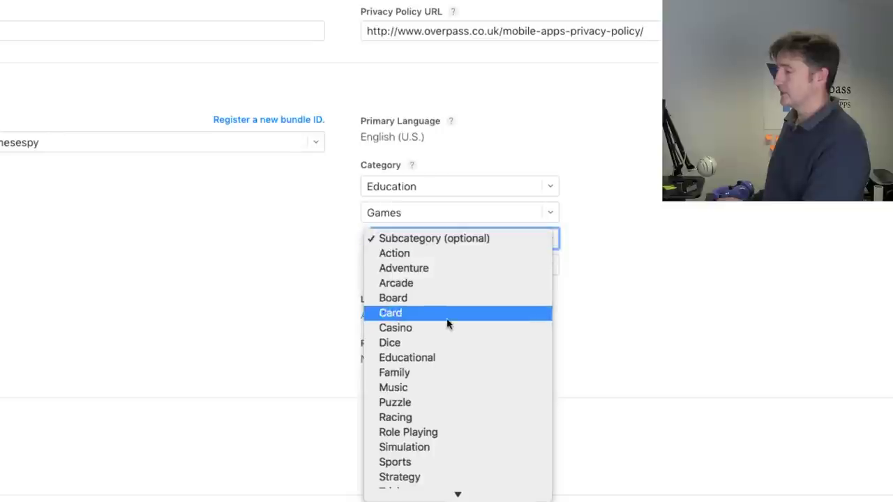
left_click(441, 356)
scroll(637, 273, "down", 1)
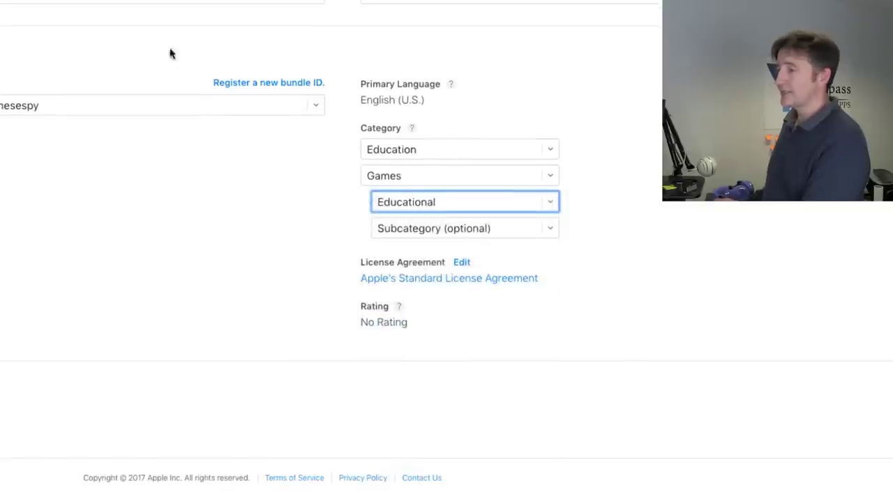
scroll(170, 54, "up", 1)
left_click(77, 111)
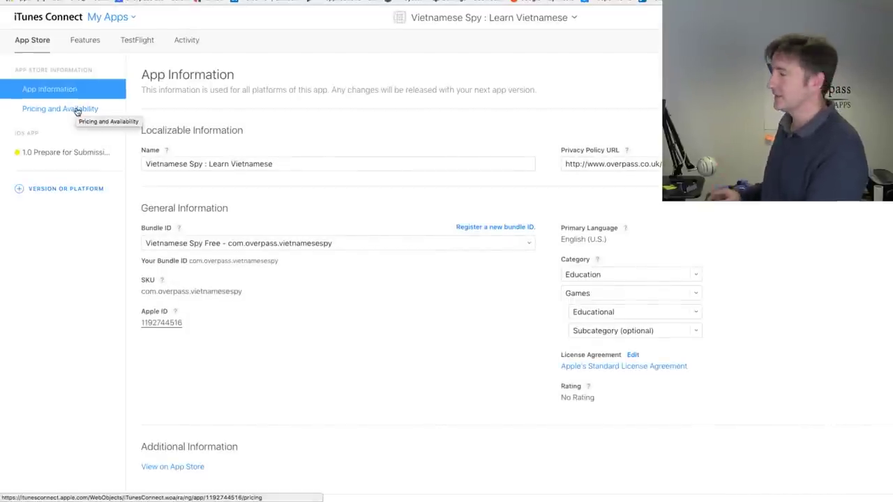
- Open Pricing and Availability and choose GBP 0 (Free) as the price
left_click(77, 110)
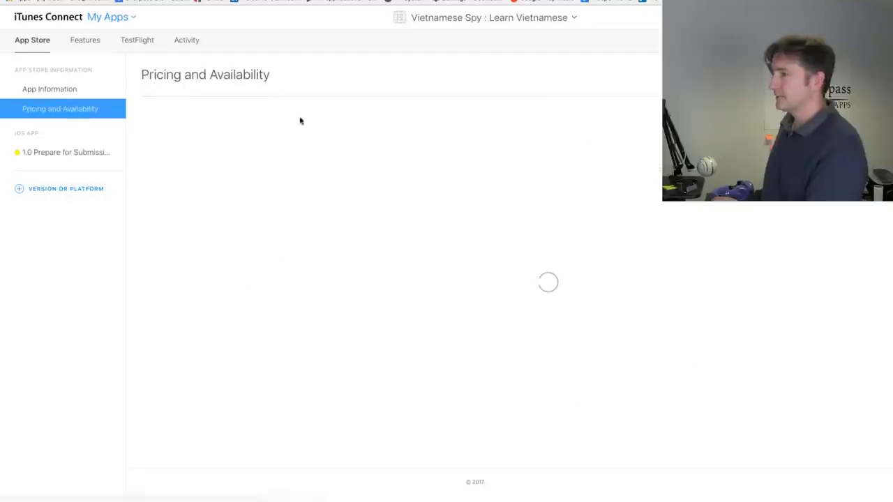
left_click(199, 194)
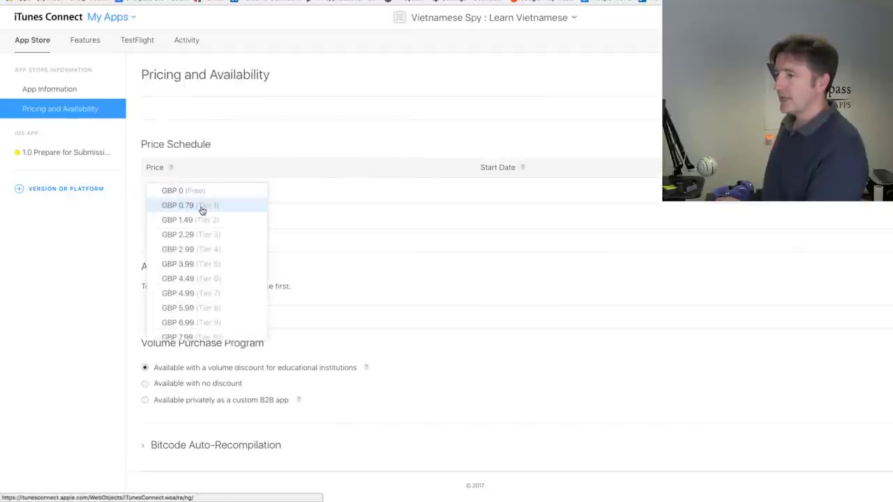
left_click(202, 194)
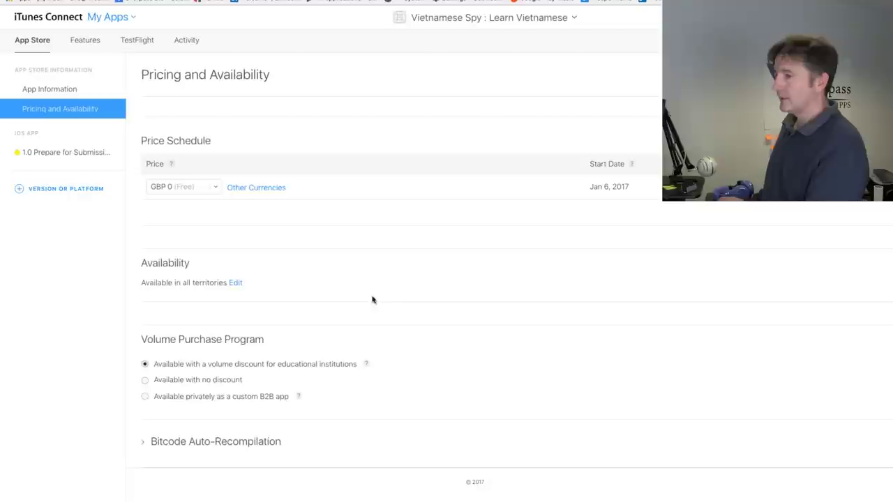
left_click(74, 154)
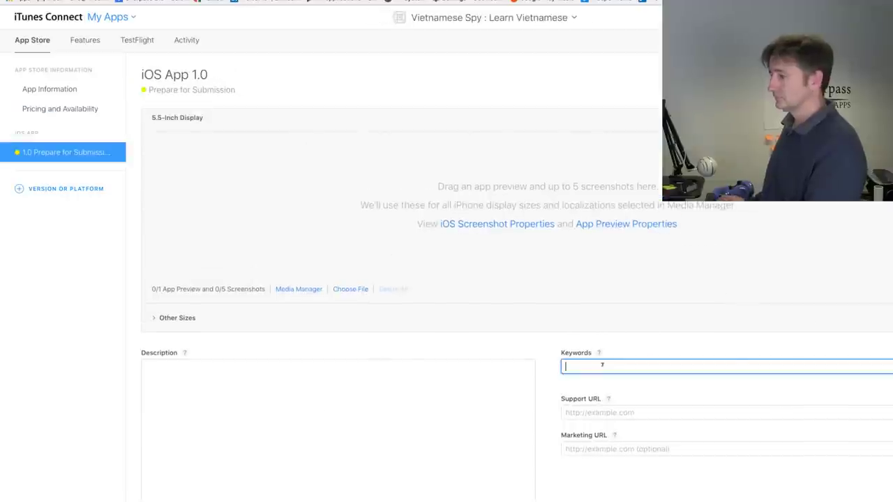
key("ctrl+v")
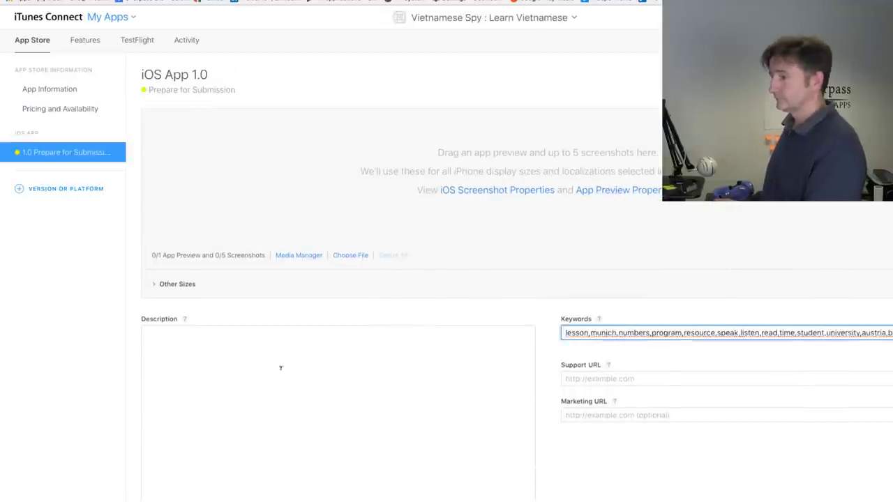
left_click(255, 353)
key("ctrl+v")
key("Tab")
key("Tab")
type("http://www.overpass.co.uk")
key("Tab")
type("http://www.overpass.")
scroll(579, 183, "down", 10)
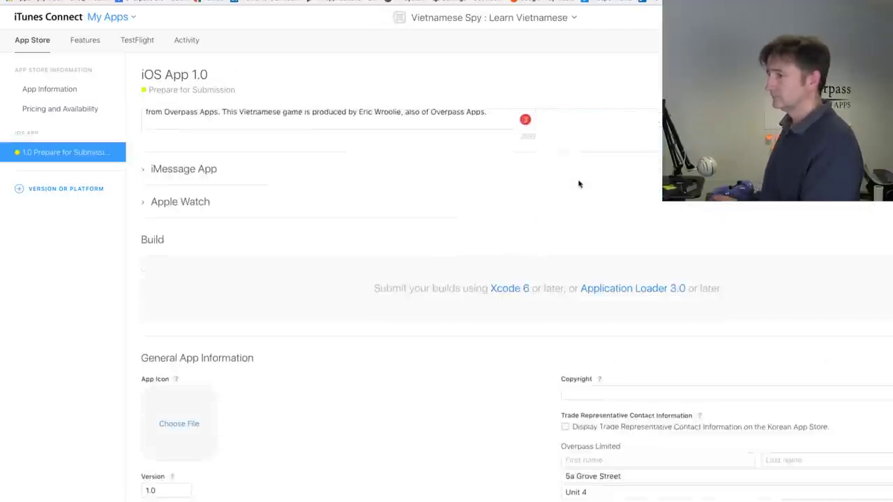
left_click(179, 266)
key("Escape")
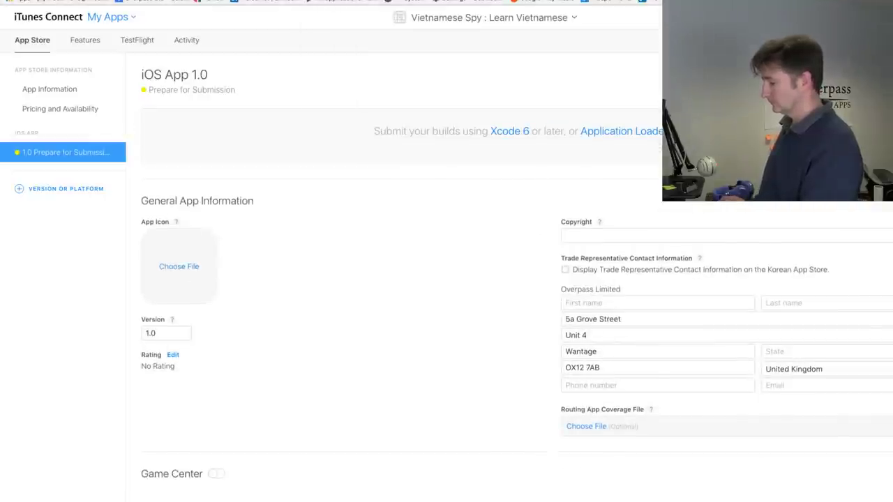
- Set copyright to 2017 Overpass Limited and fill the trade representative contact details
left_click(643, 237)
type("201")
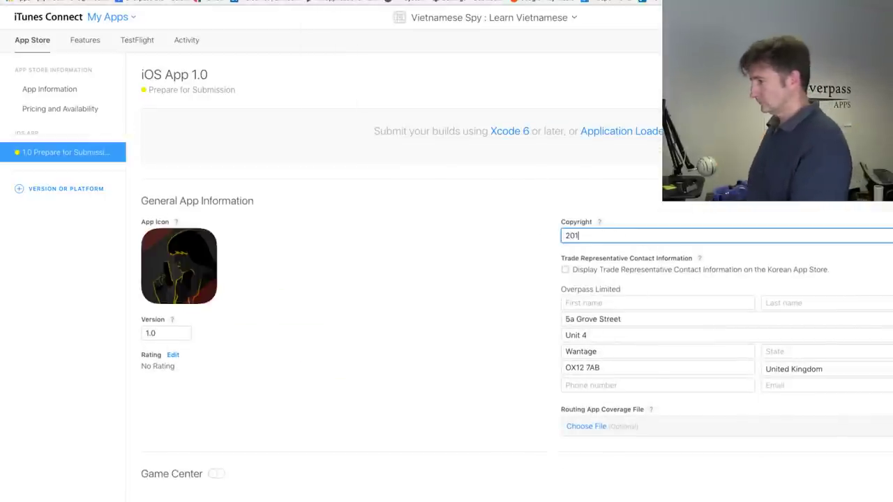
type("5 Overpass Limited")
key("Tab")
key("space")
key("Tab")
type("E")
key("Down")
key("Return")
left_click(594, 385)
left_click(595, 411)
scroll(496, 372, "down", 5)
- Fill the App Review contact's name, phone number and e-mail from saved suggestions
left_click(237, 315)
type("Eric")
key("Down")
key("Return")
key("Tab")
key("Tab")
key("Down")
key("Return")
key("Tab")
type("eri")
key("Down")
key("Return")
scroll(447, 279, "up", 15)
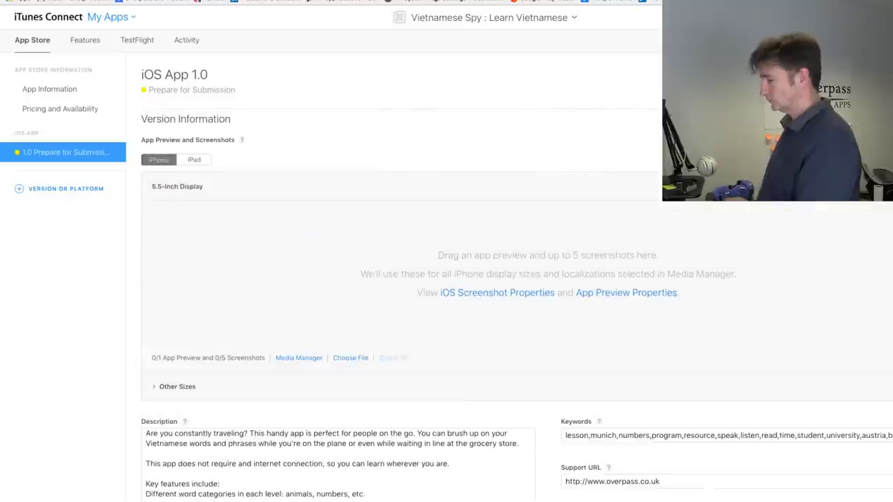
- Add screenshots for the 5.5-inch iPhone and 12.9-inch iPad displays
left_click_drag(804, 164, 383, 295)
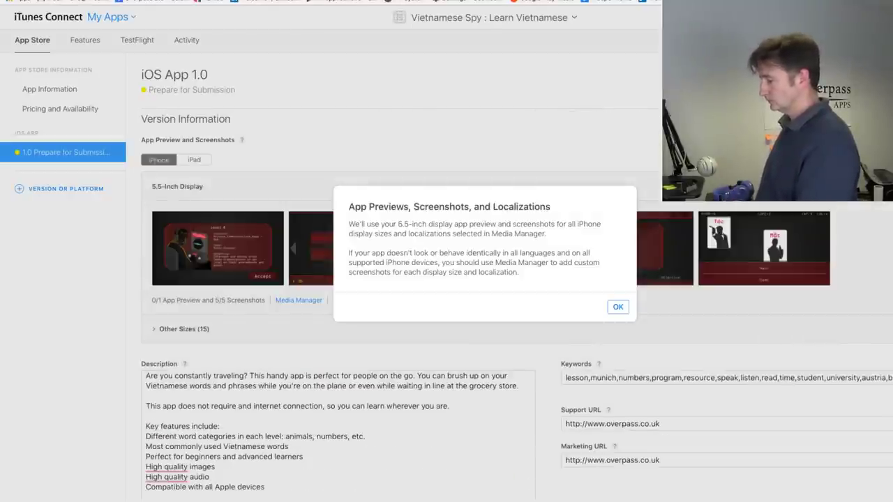
left_click(617, 306)
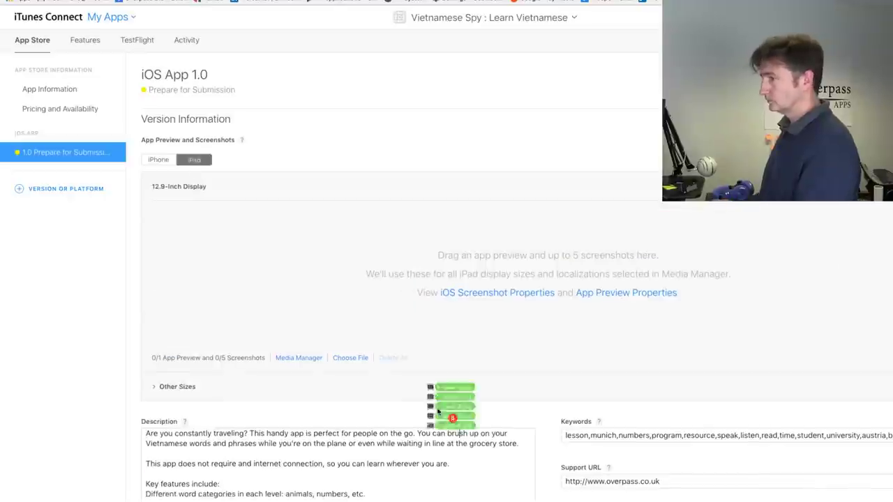
left_click_drag(437, 411, 347, 309)
left_click(620, 305)
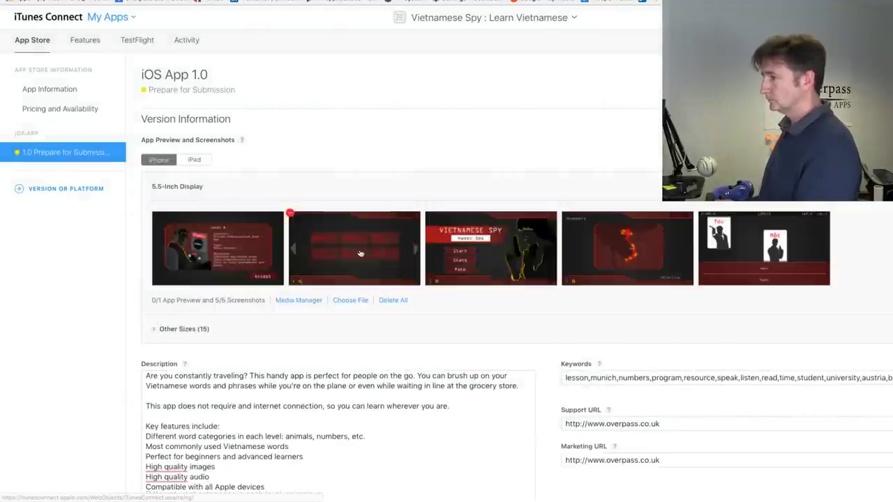
- Answer the age rating questionnaire to get an Ages 9+ rating
scroll(361, 253, "down", 15)
left_click(173, 435)
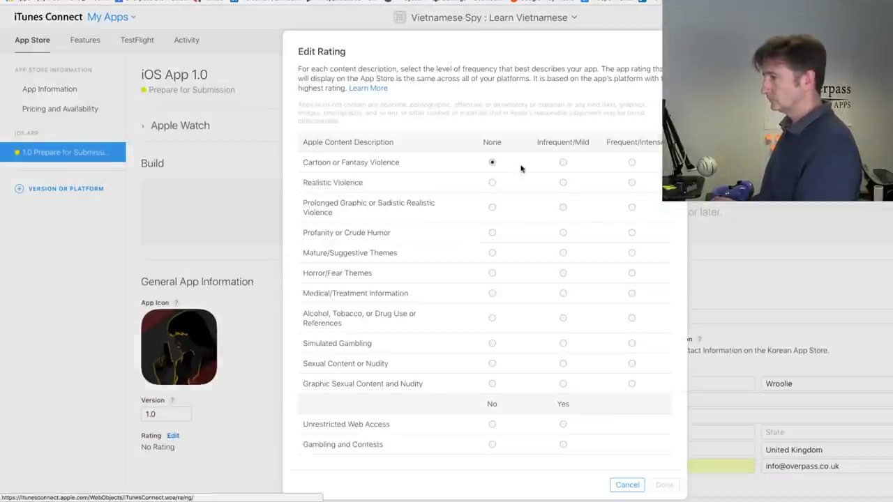
left_click(563, 162)
left_click(492, 182)
left_click(492, 207)
left_click(492, 233)
left_click(491, 445)
left_click(664, 484)
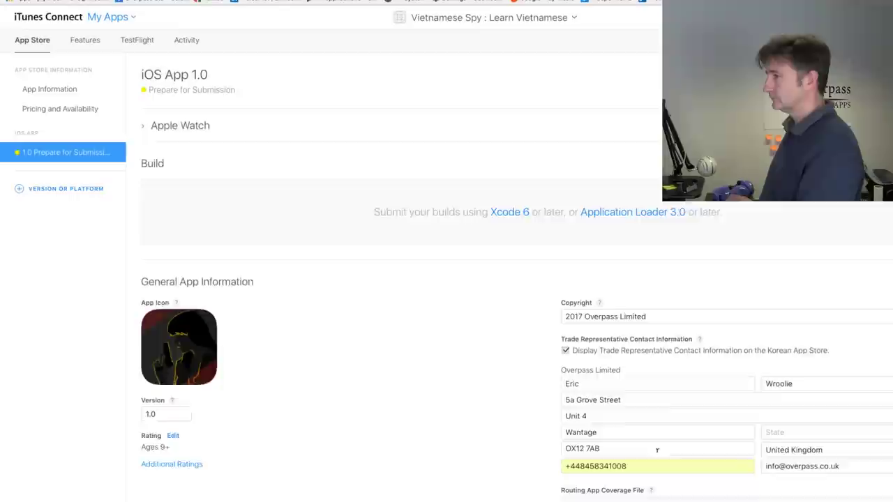
scroll(355, 135, "up", 5)
scroll(264, 195, "up", 10)
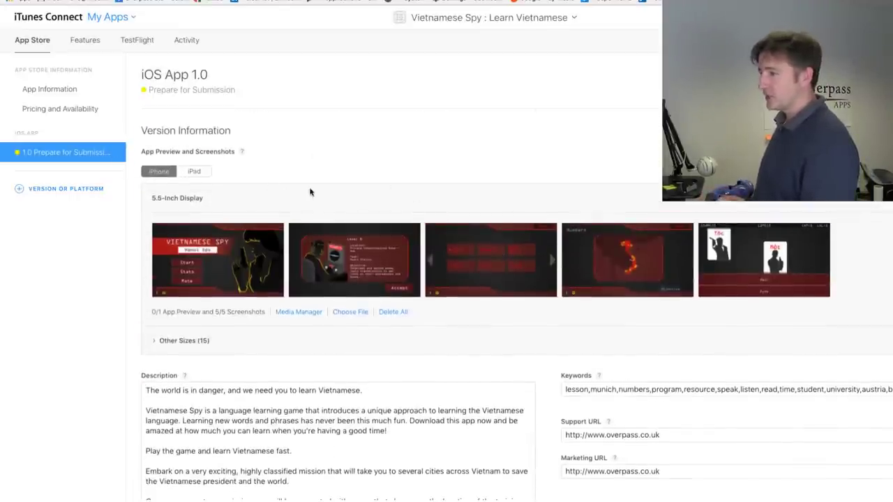
scroll(311, 191, "down", 6)
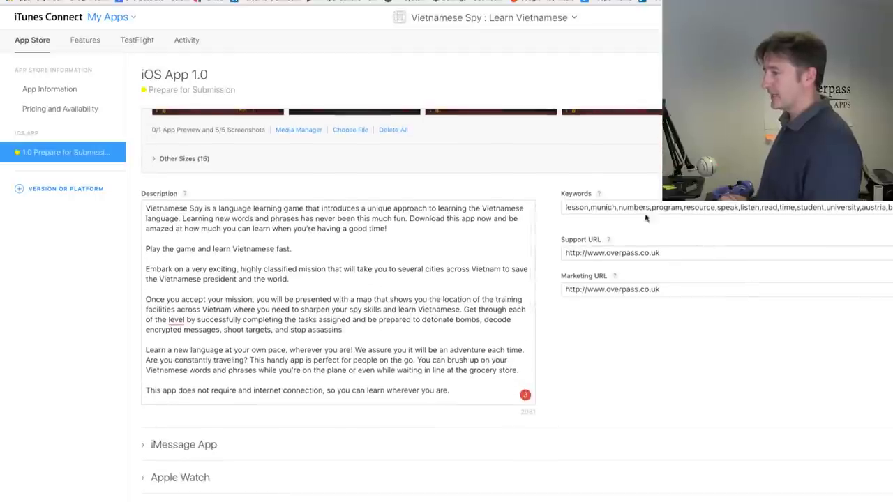
scroll(677, 299, "down", 7)
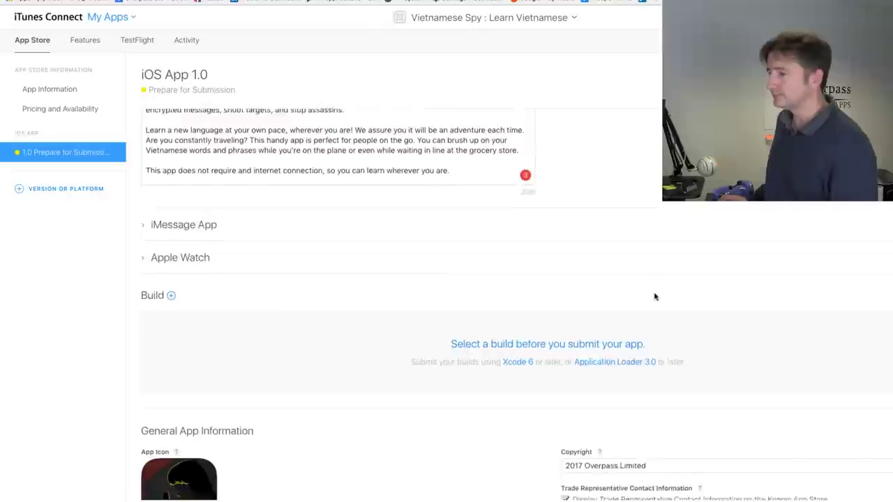
scroll(654, 296, "down", 2)
scroll(227, 233, "down", 4)
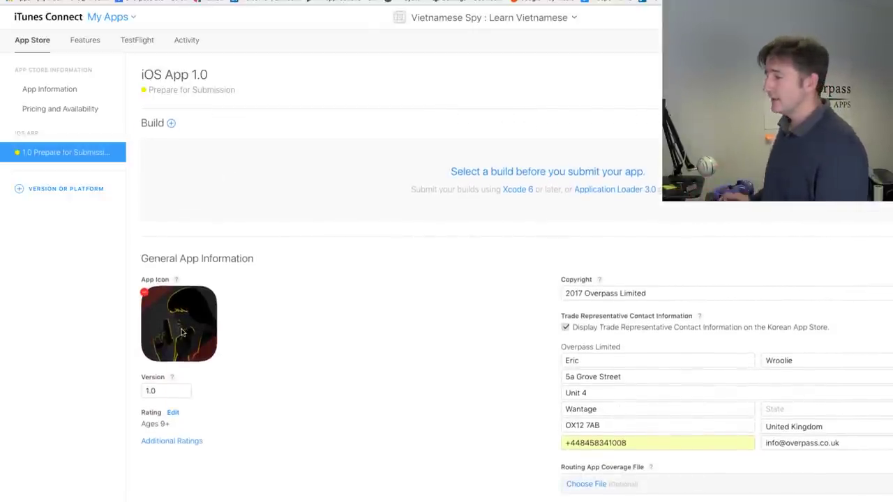
scroll(307, 315, "down", 2)
scroll(306, 315, "down", 2)
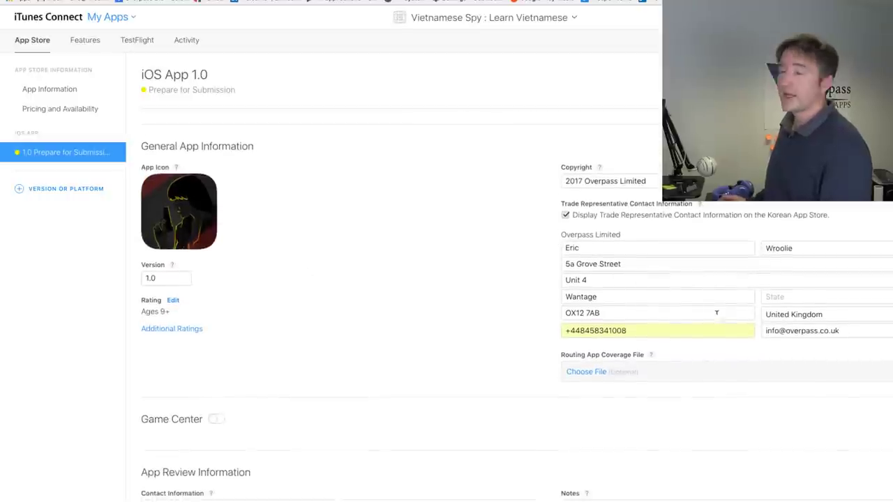
scroll(478, 315, "down", 7)
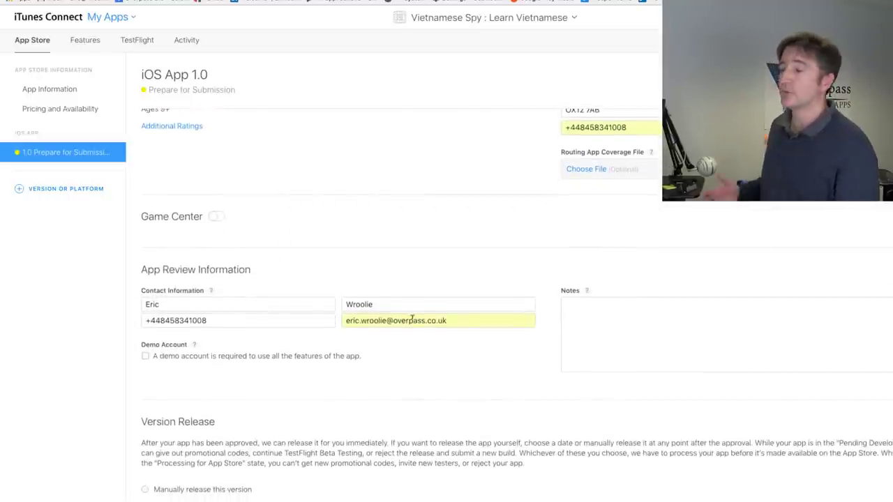
scroll(412, 319, "up", 7)
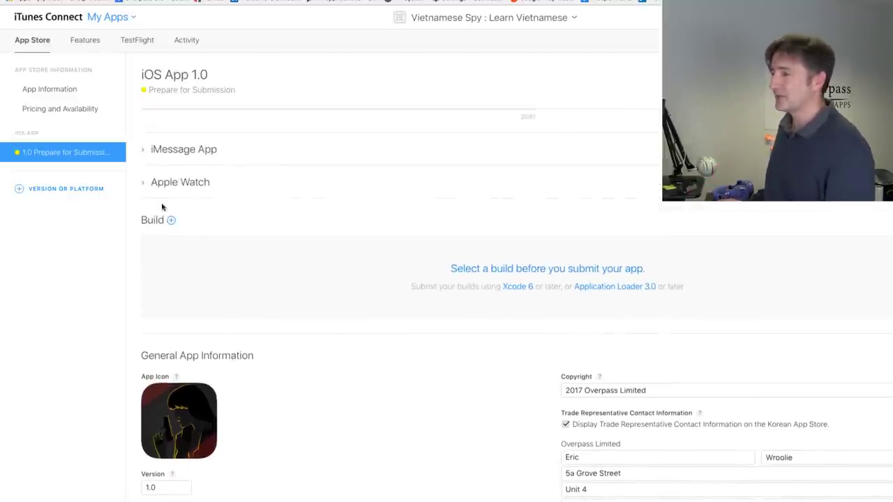
- Skip attaching a build for now and create a new Non-Consumable in-app purchase
left_click(171, 219)
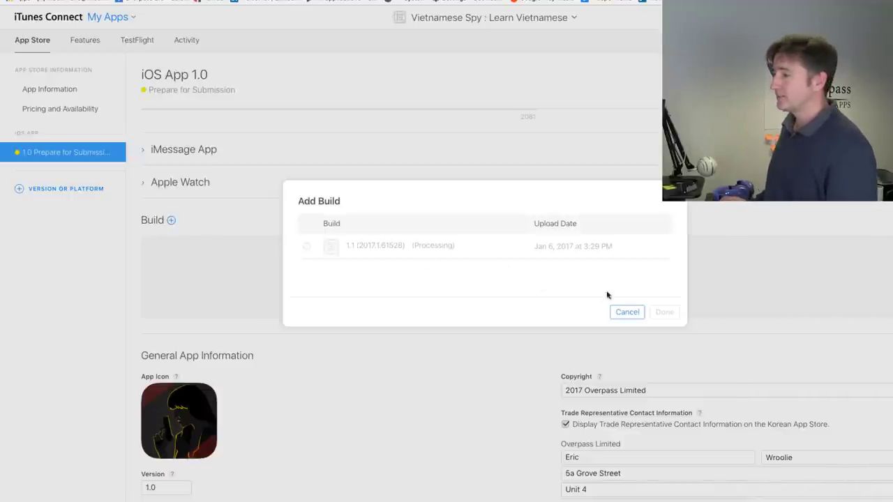
left_click(625, 312)
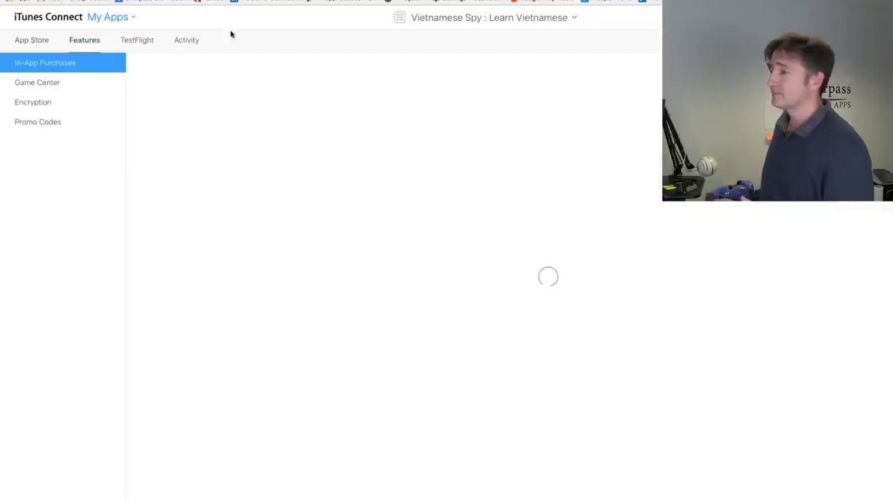
left_click(246, 180)
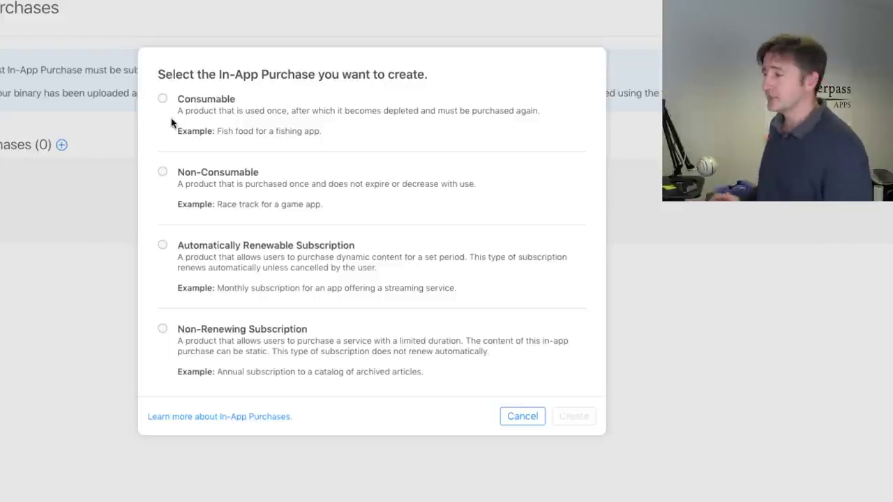
left_click(163, 172)
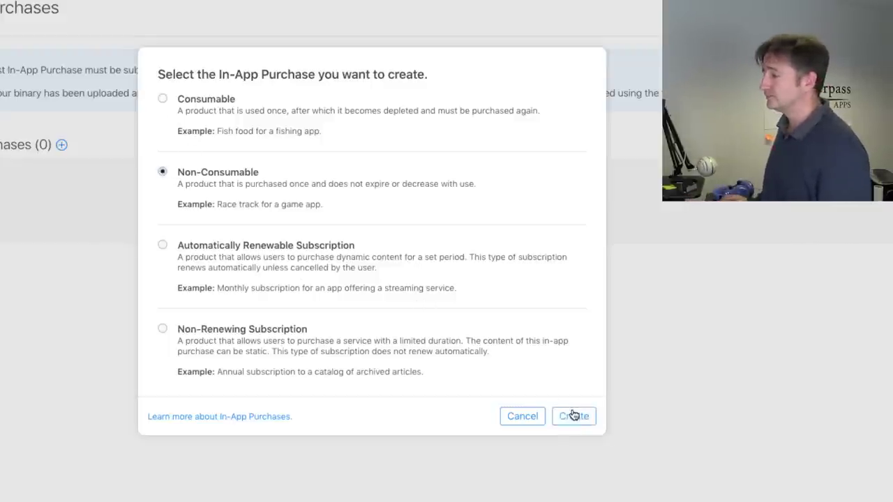
left_click(573, 416)
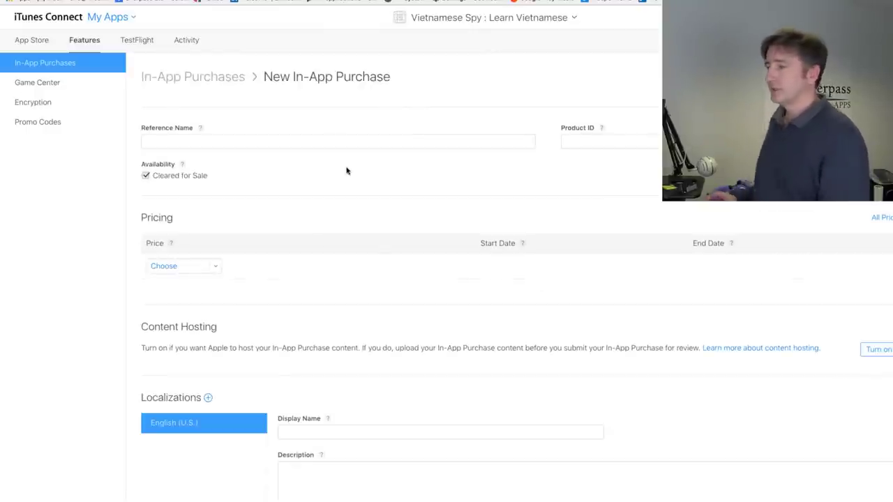
- Name it Vietnamese Spy Upgrade, enter a com.overpass.vietnamesespy product ID, and price it GBP 2.99 (Tier 4)
left_click(329, 141)
type("Upg")
type("rade To")
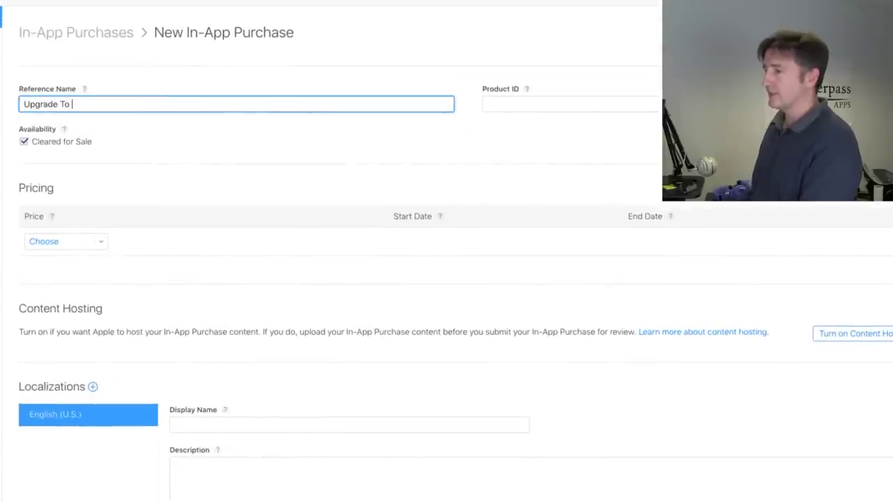
key("BackSpace")
key("BackSpace")
key("BackSpace")
key("BackSpace")
key("BackSpace")
key("BackSpace")
key("BackSpace")
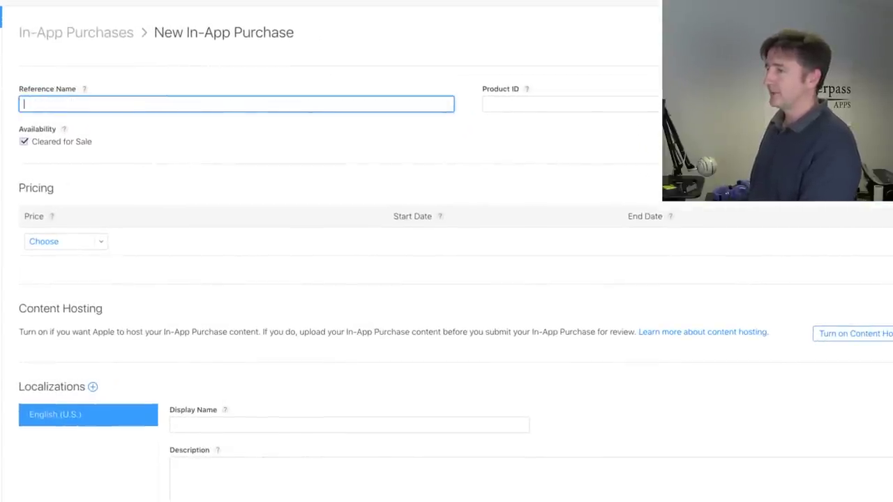
type("Vietnamese Spy Upgrade")
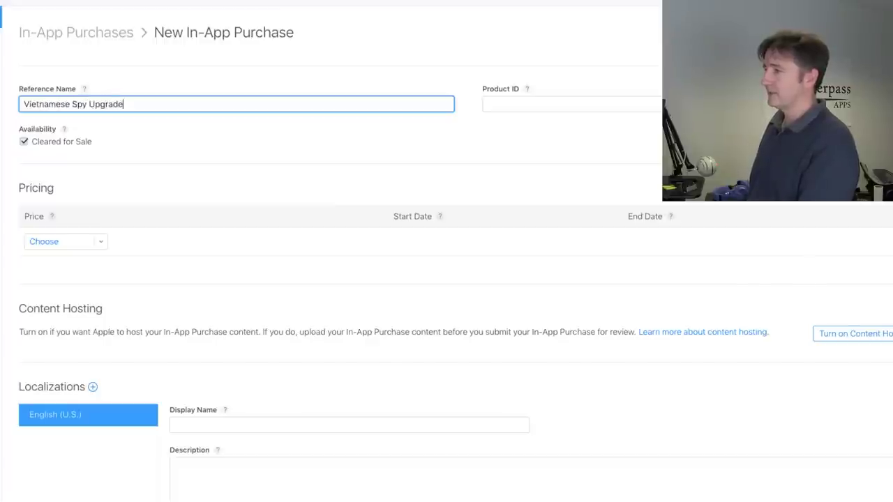
left_click(502, 104)
type("come.")
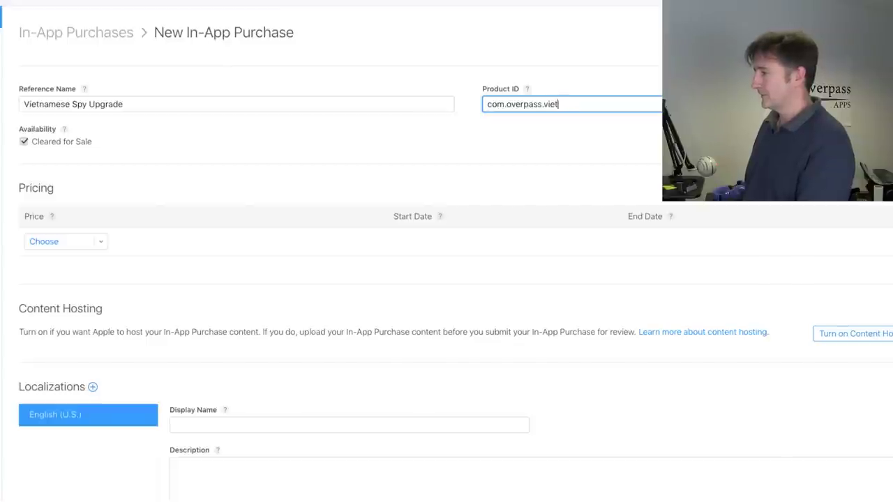
type(".bu")
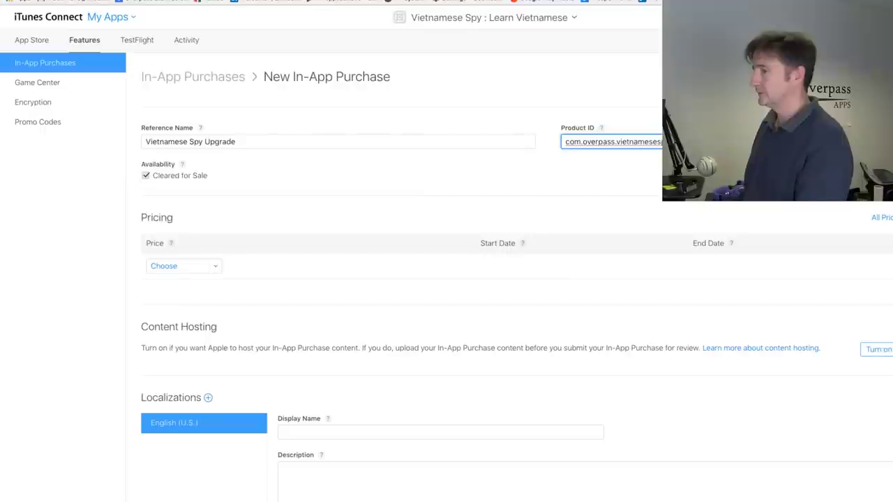
left_click(207, 270)
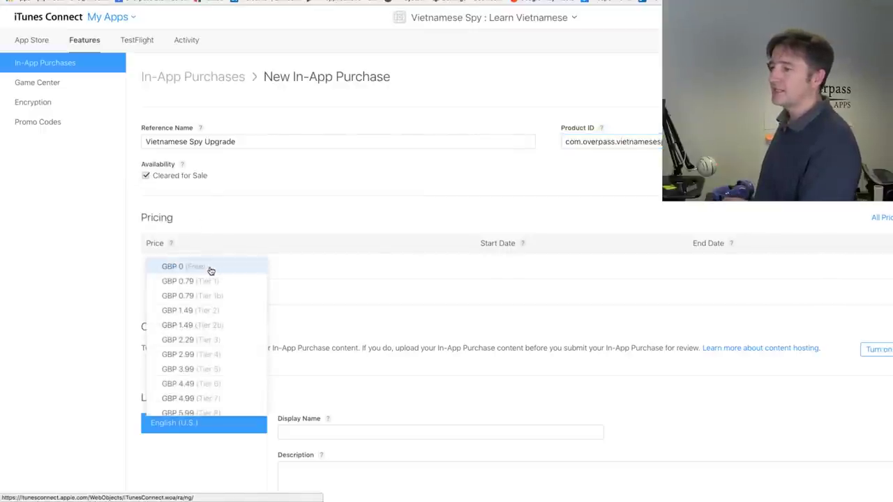
left_click(213, 354)
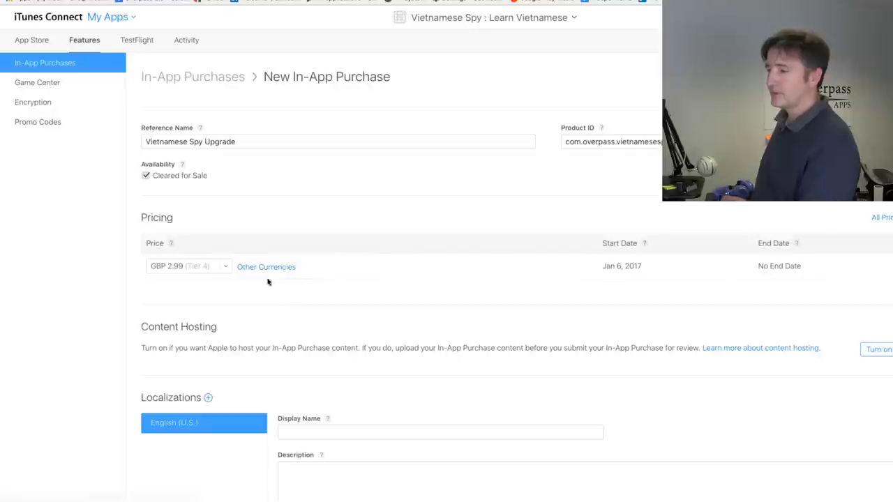
scroll(267, 282, "down", 3)
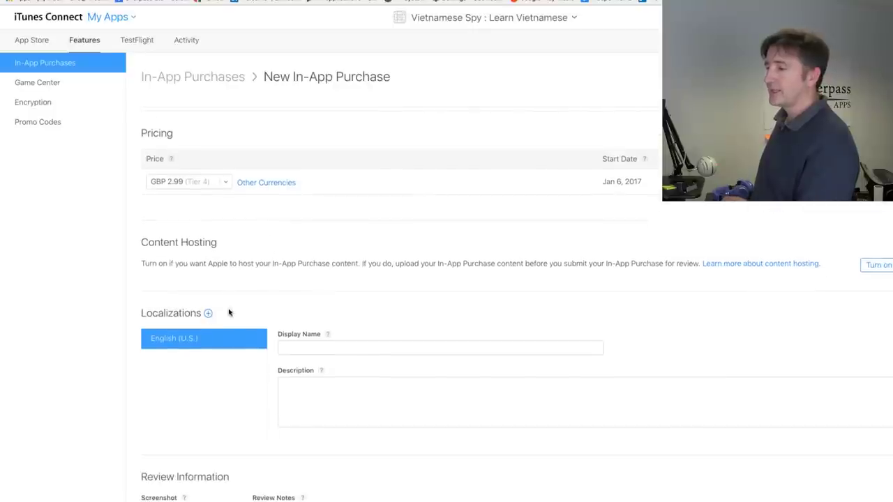
- Enter display name Upgrade to Pro and a description ending in 'remove ads'
scroll(229, 312, "down", 2)
left_click(323, 288)
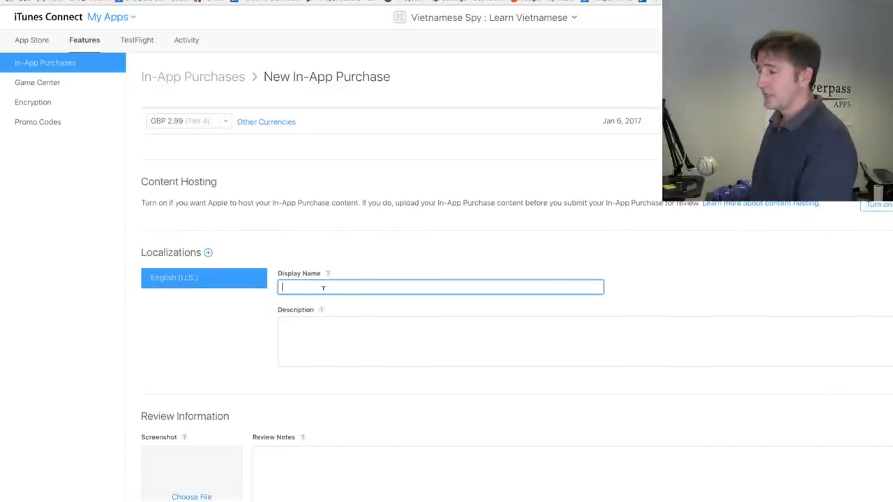
type("Upga")
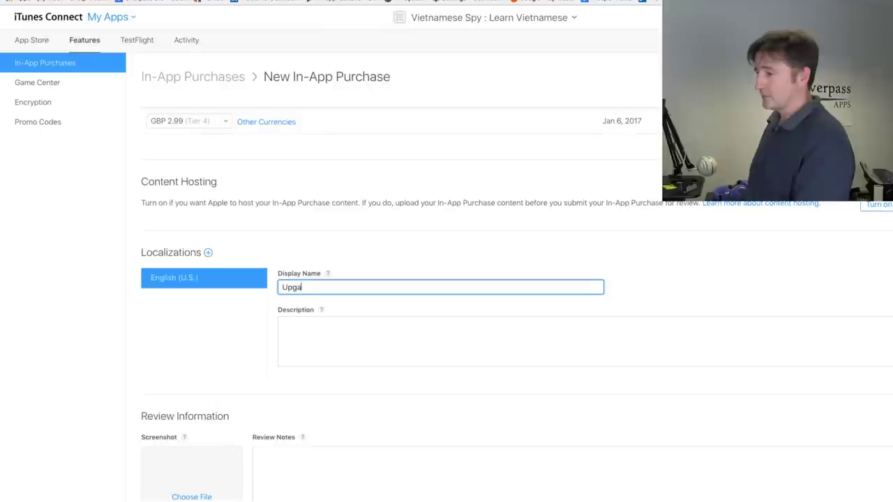
key("Tab")
key("Tab")
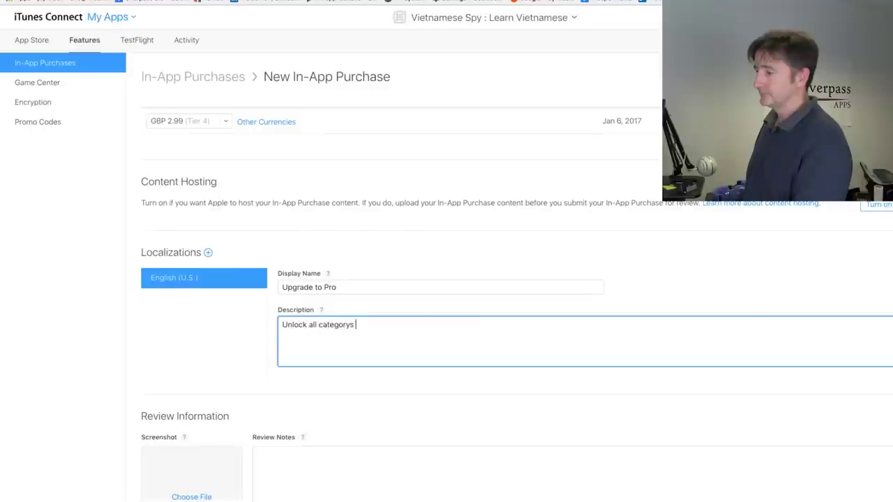
key("BackSpace")
key("BackSpace")
type("emove ads")
- Upload a review screenshot from the Desktop for the in-app purchase
scroll(323, 293, "down", 3)
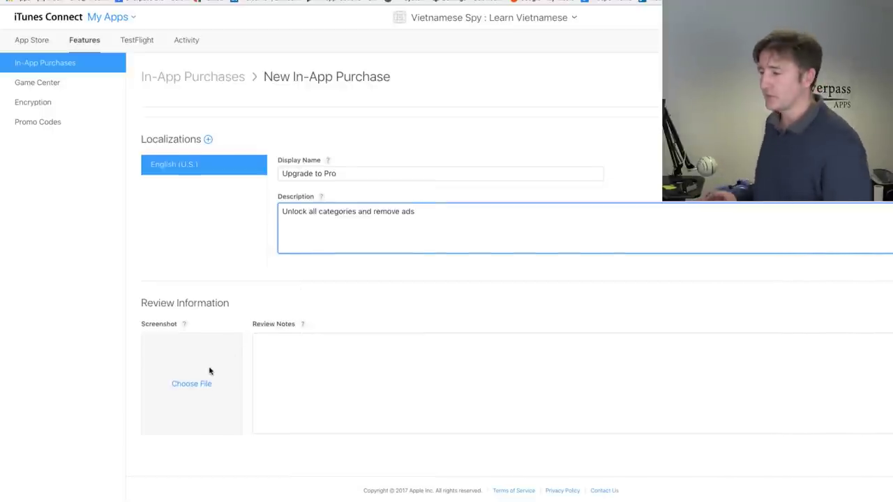
scroll(208, 374, "up", 1)
left_click(189, 418)
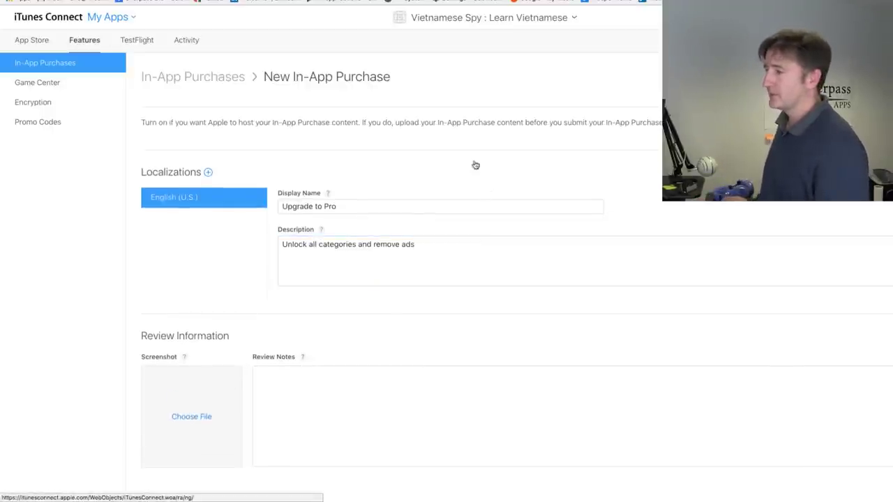
left_click(340, 21)
double_click(444, 3)
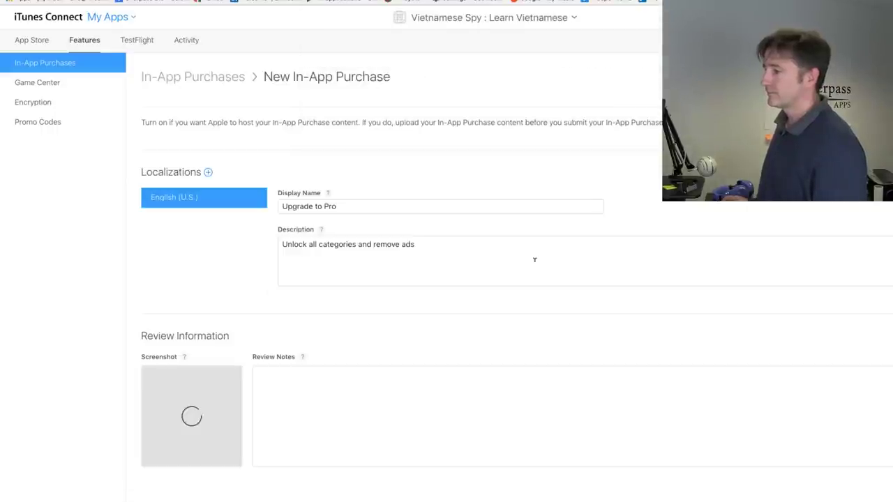
scroll(447, 279, "up", 4)
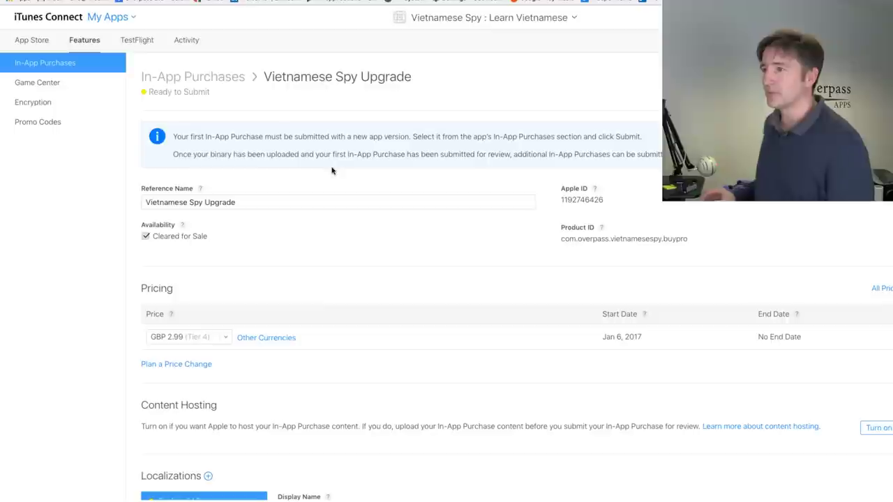
- Return to the App Store tab, open 1.0 Prepare for Submission, and scroll to In-App Purchases
left_click(33, 40)
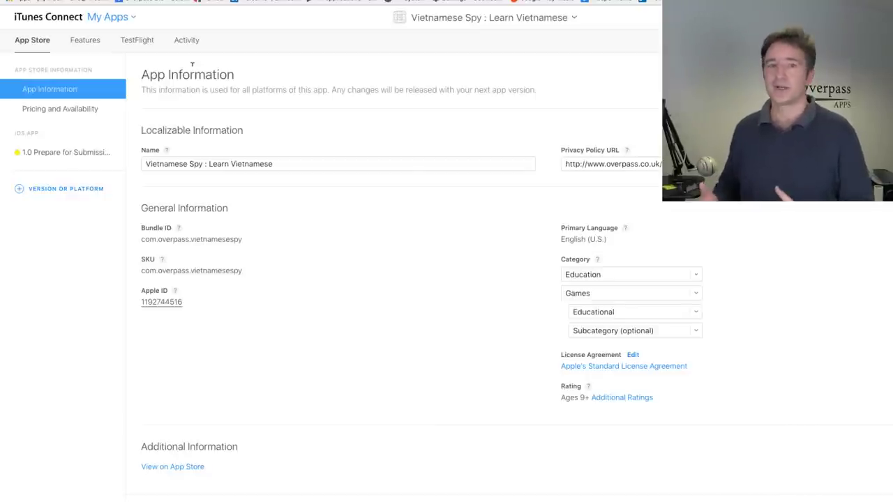
left_click(60, 152)
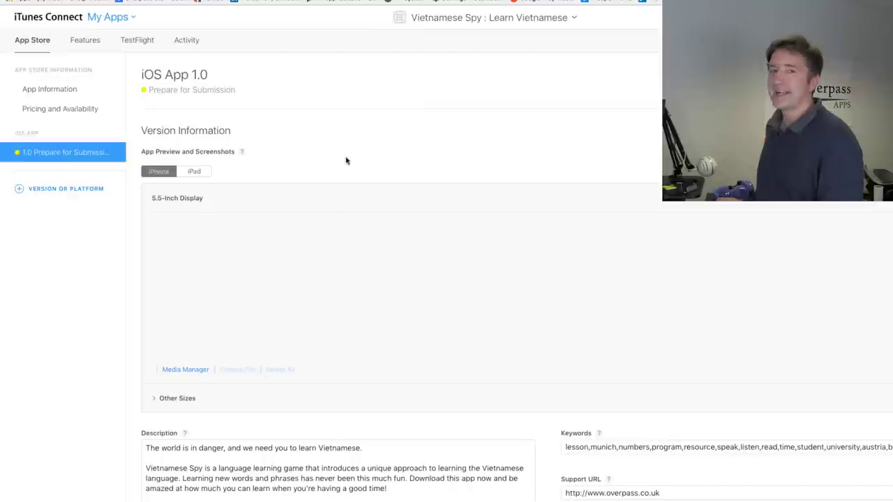
scroll(338, 166, "down", 10)
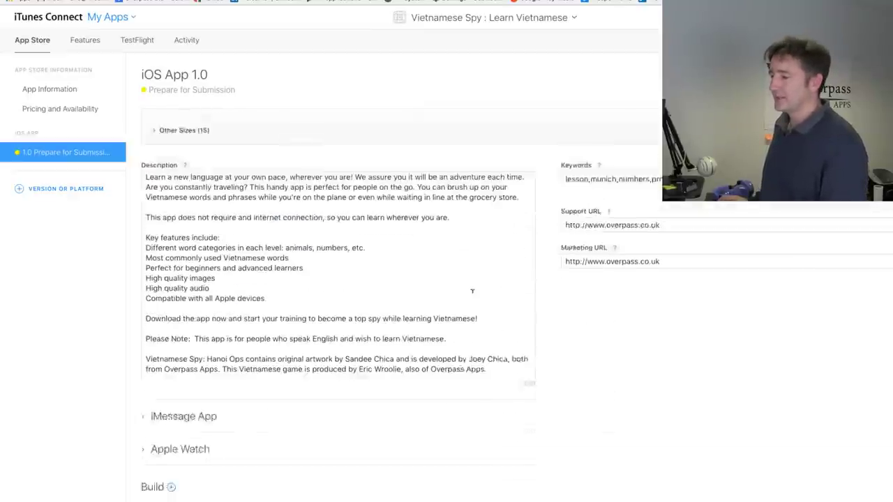
scroll(497, 297, "down", 5)
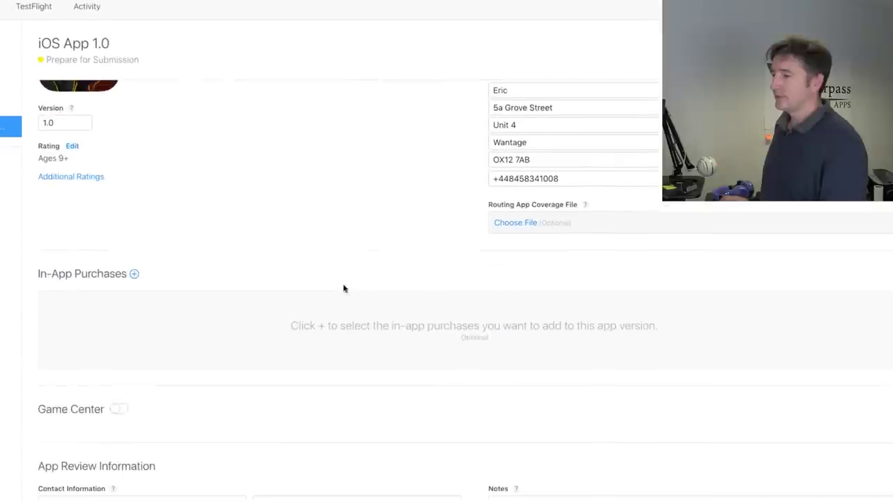
- Add the Vietnamese Spy Upgrade in-app purchase to version 1.0
left_click(134, 249)
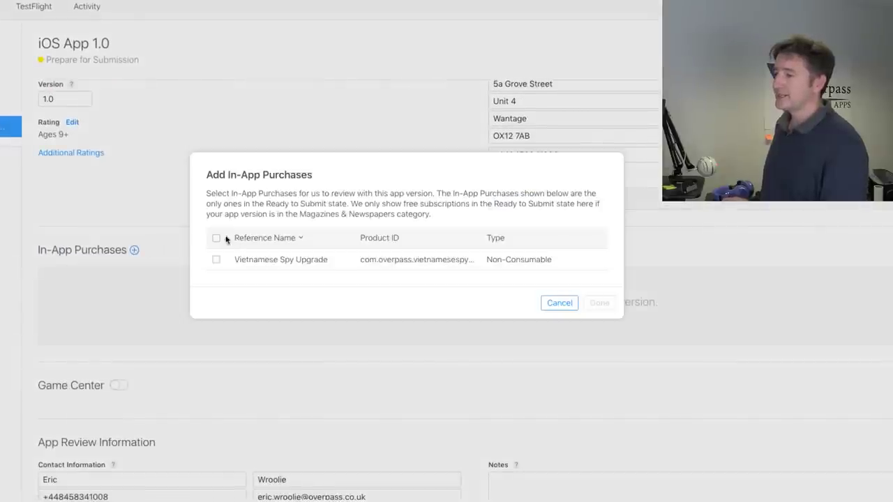
left_click(217, 261)
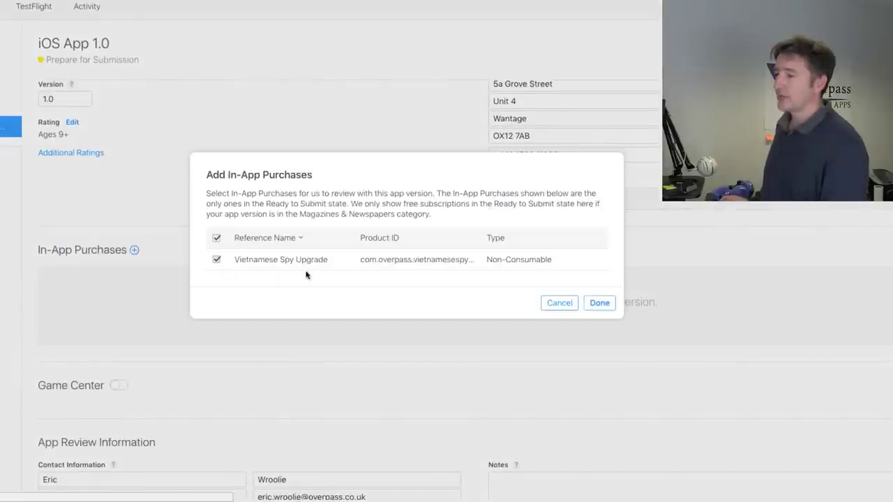
left_click(596, 303)
- Attach build 1.1 (2017.1.61528) to version 1.0
scroll(179, 159, "up", 5)
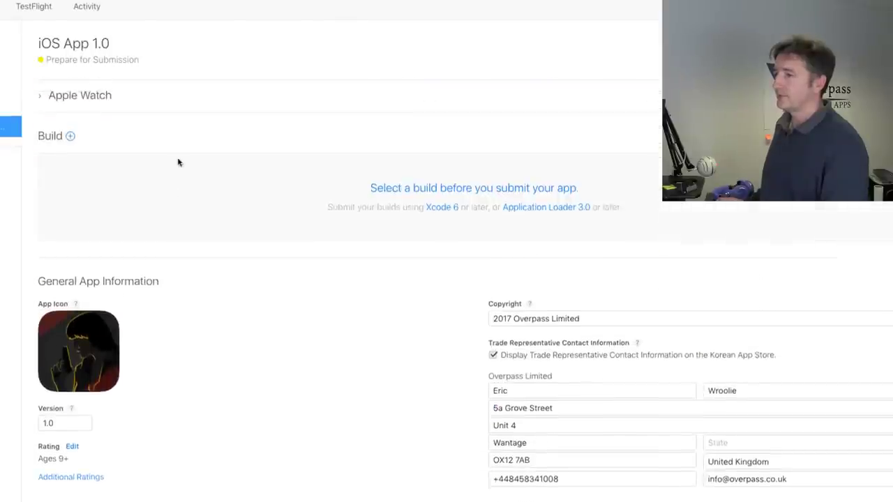
left_click(67, 161)
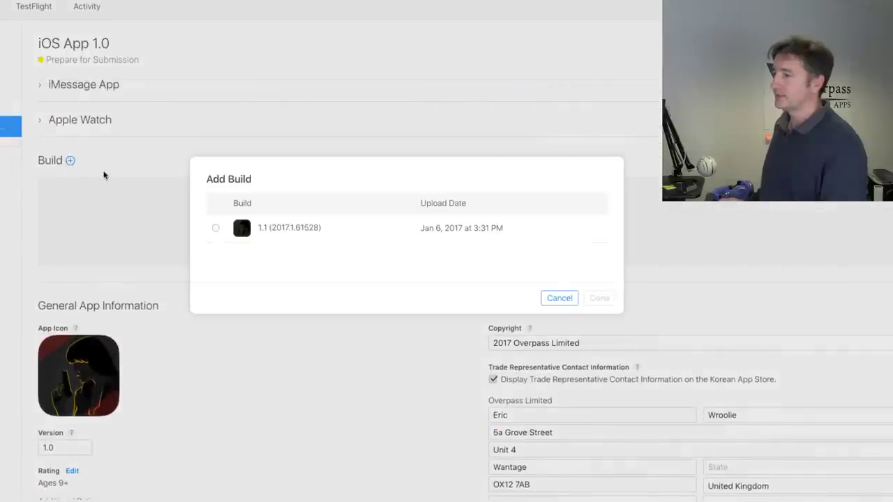
left_click(216, 229)
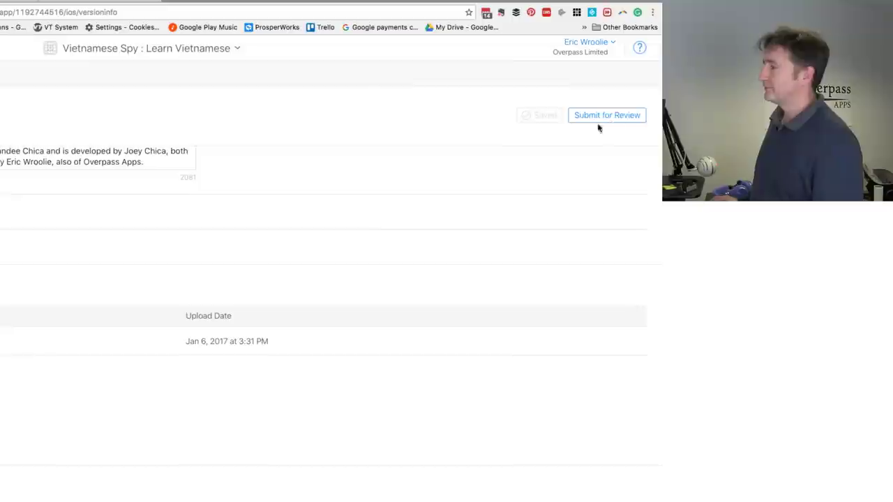
- Submit version 1.0 with Content Rights No, Advertising Identifier Yes, serve ads and Limit Ad Tracking ticked
left_click(599, 124)
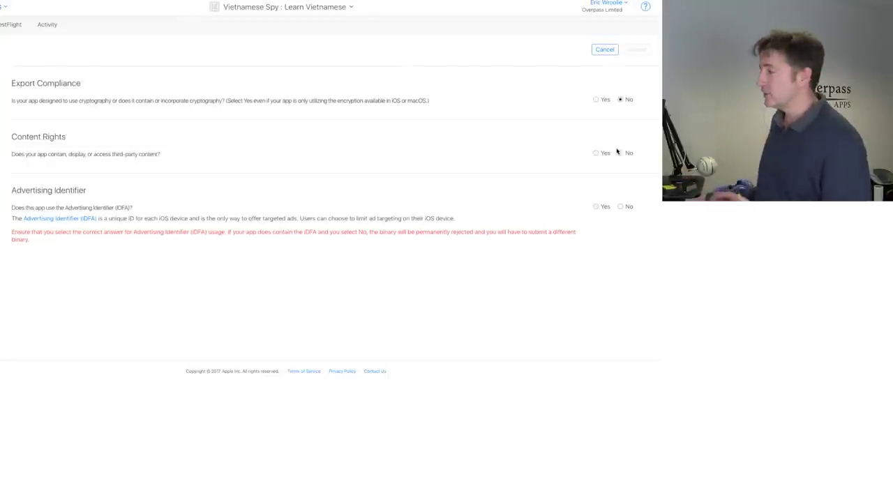
left_click(620, 154)
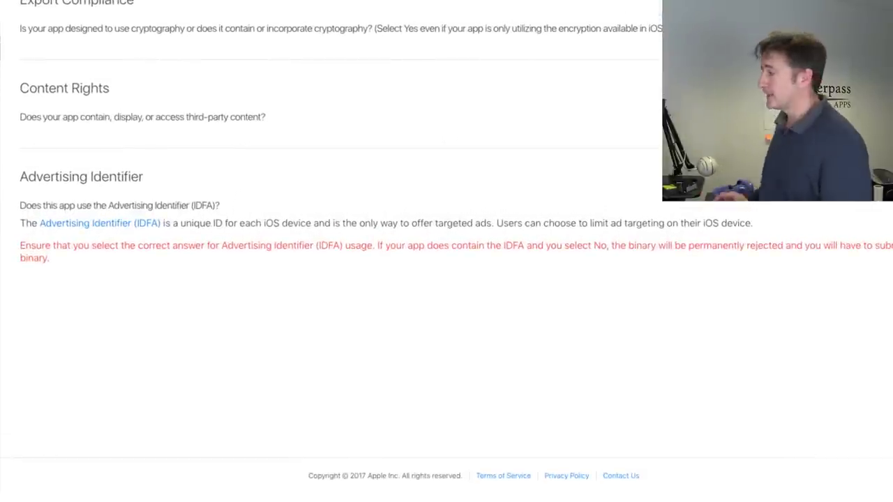
left_click(505, 239)
scroll(204, 194, "down", 3)
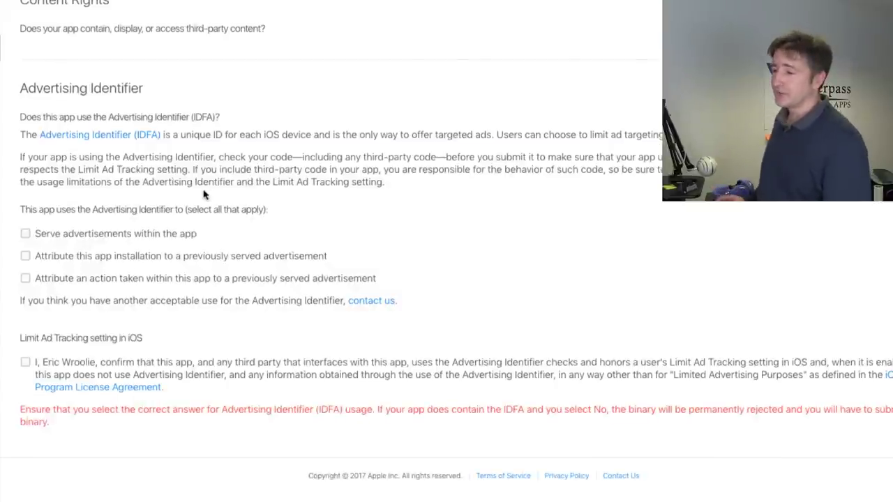
left_click(25, 235)
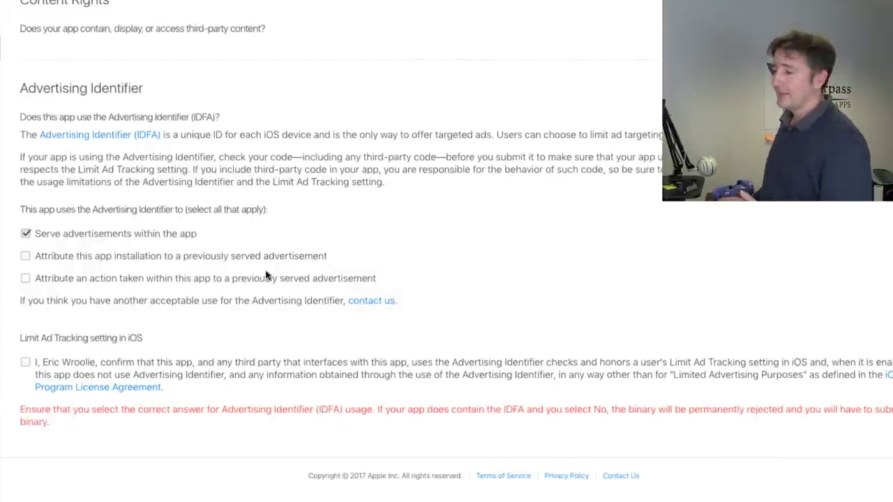
left_click(25, 362)
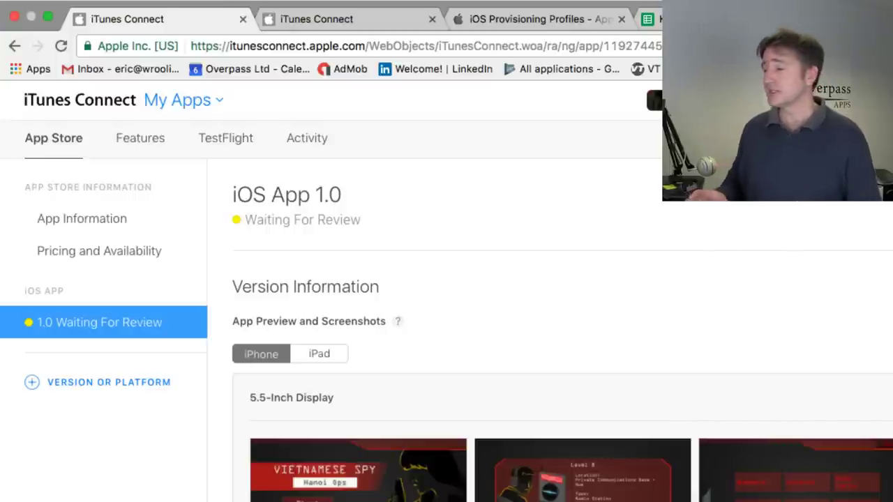
- On App Information, place the cursor in the name 'Vietnamese Spy : Learn Vietnamese'
left_click(76, 221)
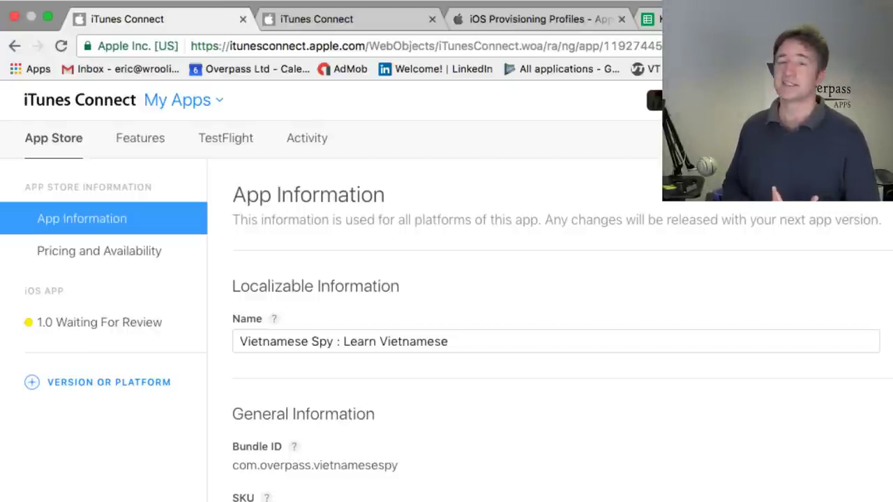
scroll(373, 328, "down", 1)
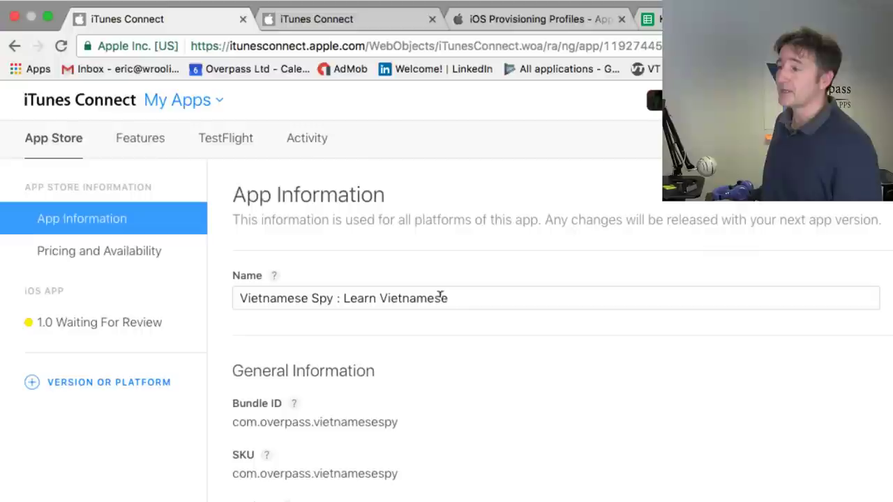
left_click_drag(447, 298, 267, 298)
left_click(416, 298)
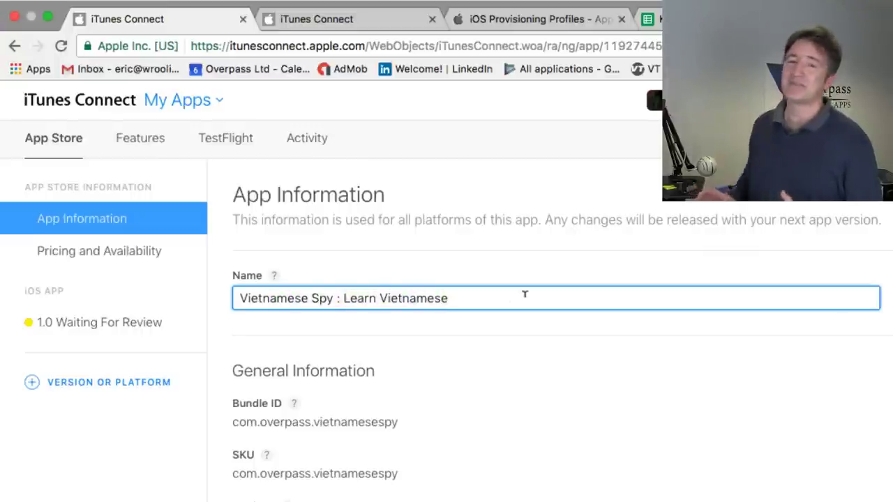